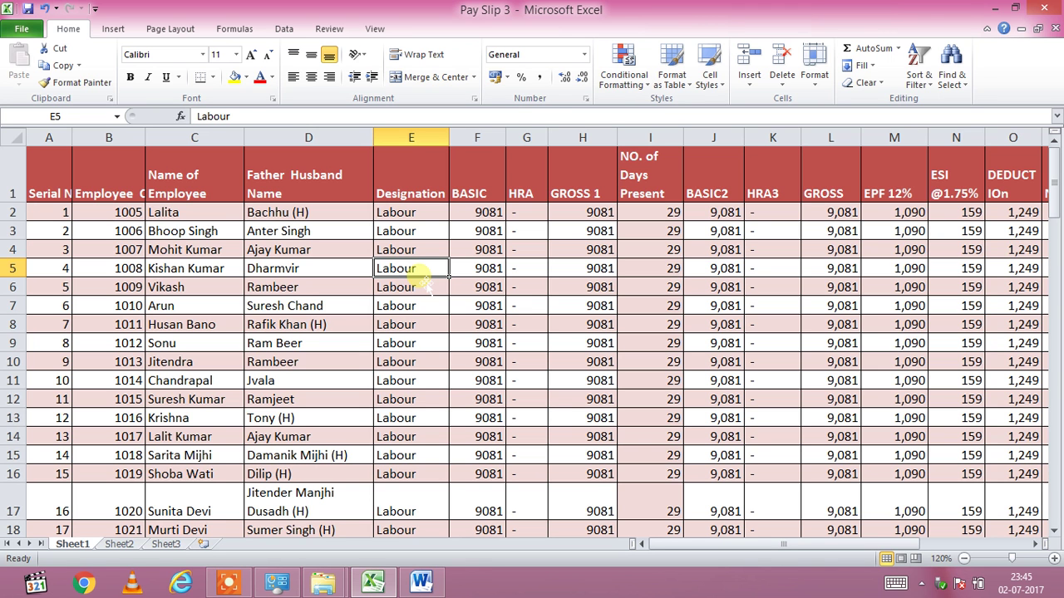
Review the Excel sheet's column headings, from Serial No. through the deductions, bank and Net Paid columns
{"action": "key", "text": "Up"}
{"action": "key", "text": "Up"}
{"action": "key", "text": "Up"}
{"action": "key", "text": "Up"}
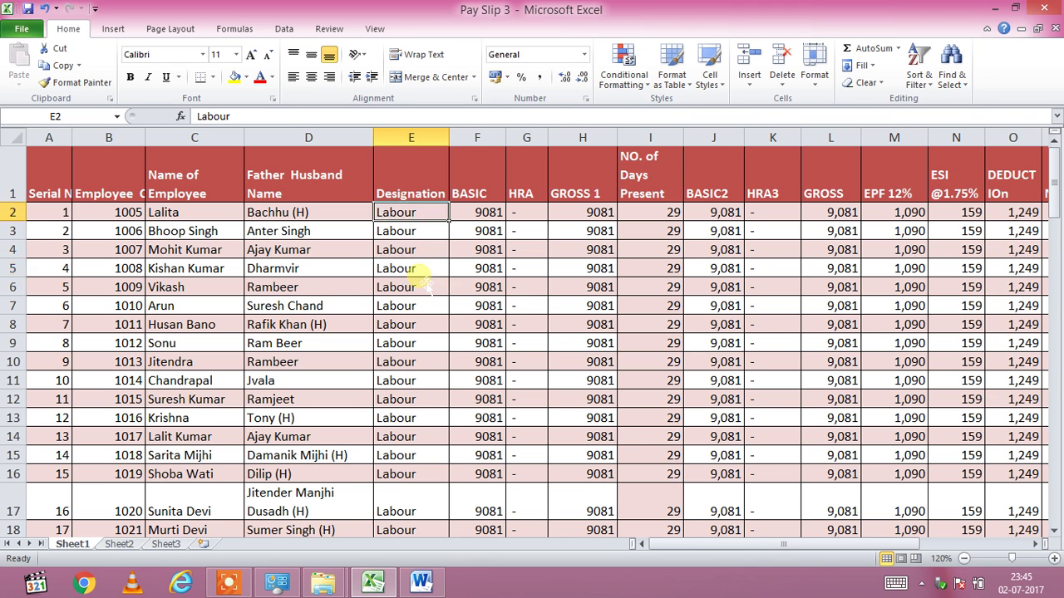
{"action": "key", "text": "Left"}
{"action": "key", "text": "Left"}
{"action": "key", "text": "Left"}
{"action": "key", "text": "Left"}
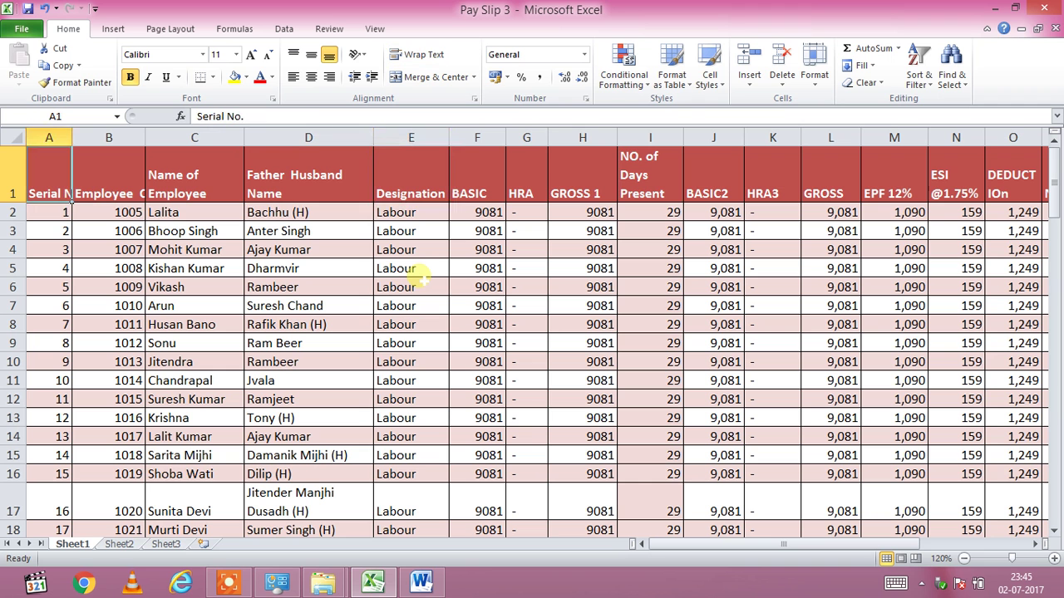
{"action": "key", "text": "Right"}
{"action": "key", "text": "Right"}
{"action": "key", "text": "Right"}
{"action": "key", "text": "Right"}
{"action": "key", "text": "Right"}
{"action": "key", "text": "Right"}
{"action": "key", "text": "Right"}
{"action": "key", "text": "Right"}
{"action": "key", "text": "Down"}
{"action": "key", "text": "Down"}
{"action": "key", "text": "Down"}
{"action": "key", "text": "Down"}
{"action": "key", "text": "Down"}
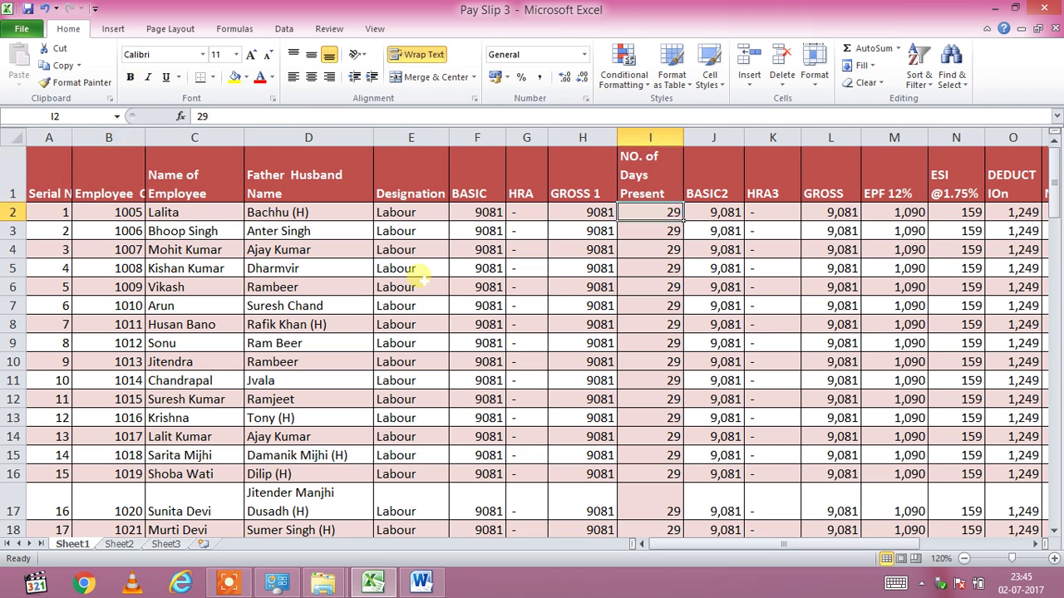
{"action": "key", "text": "Left"}
{"action": "key", "text": "Left"}
{"action": "key", "text": "Left"}
{"action": "key", "text": "Left"}
{"action": "key", "text": "Left"}
{"action": "key", "text": "Up"}
{"action": "key", "text": "Up"}
{"action": "key", "text": "Up"}
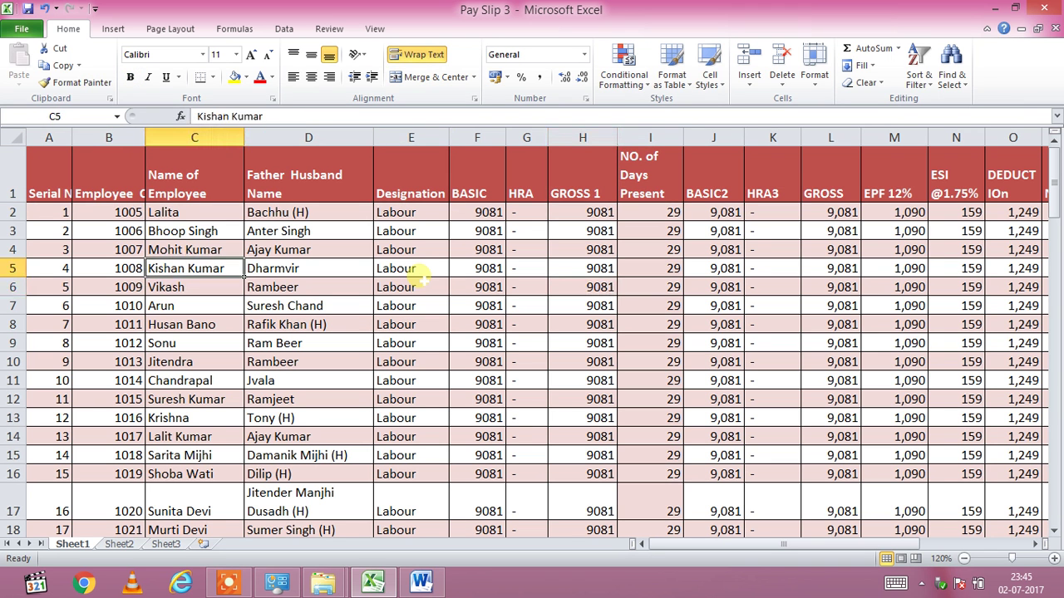
{"action": "key", "text": "Up"}
{"action": "key", "text": "Left"}
{"action": "key", "text": "Up"}
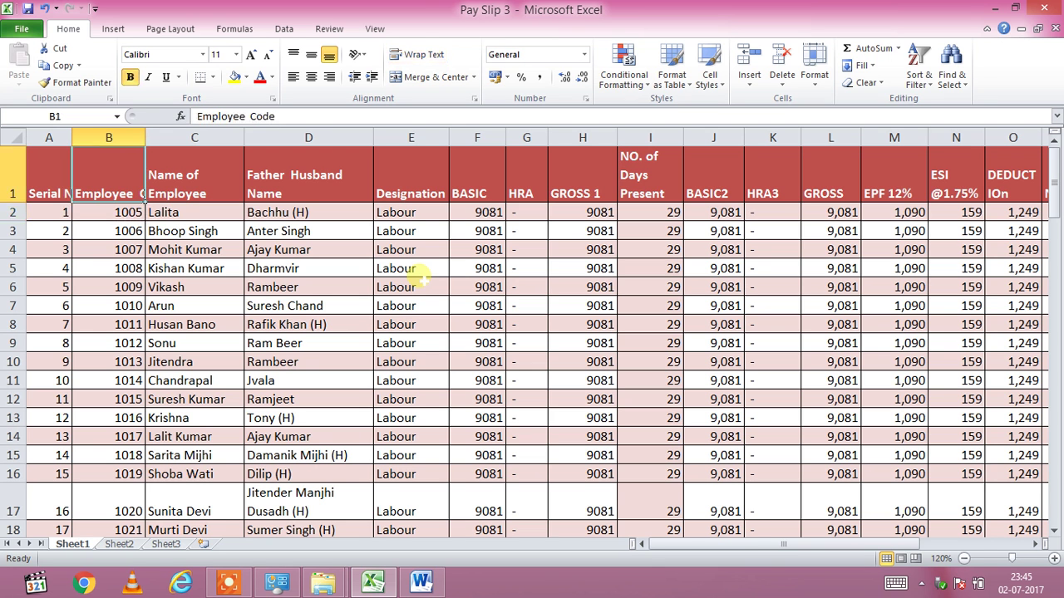
{"action": "key", "text": "Right"}
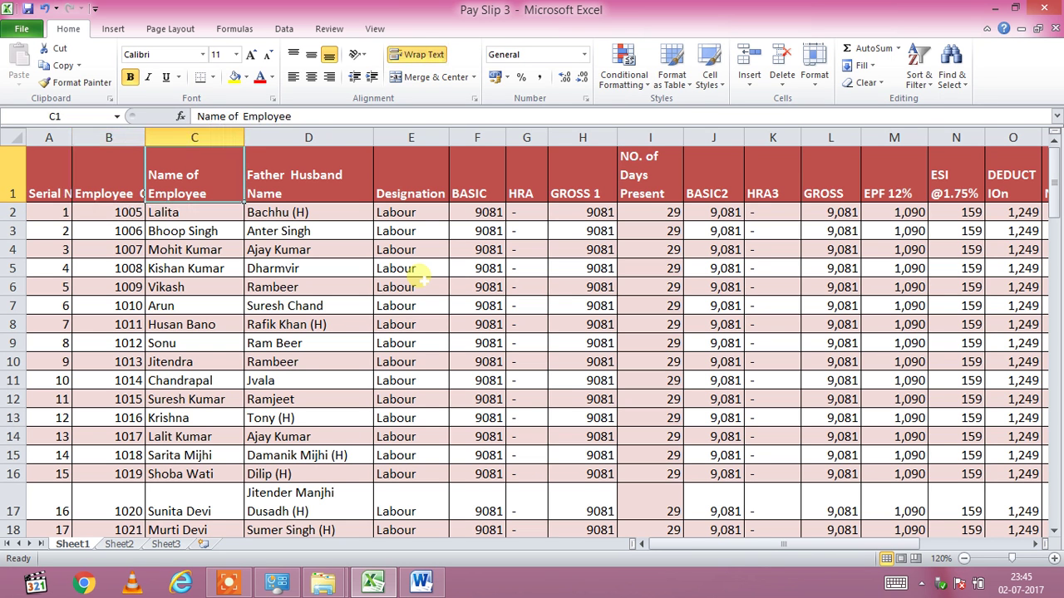
{"action": "key", "text": "Right"}
{"action": "key", "text": "Right"}
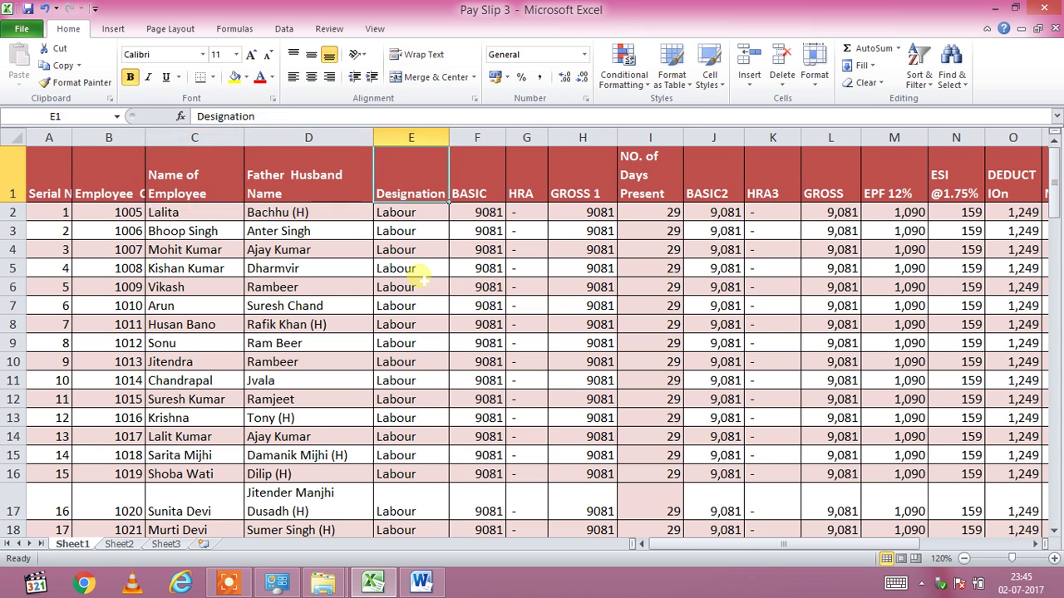
{"action": "key", "text": "Right"}
{"action": "key", "text": "Right"}
{"action": "key", "text": "Right"}
{"action": "key", "text": "Right"}
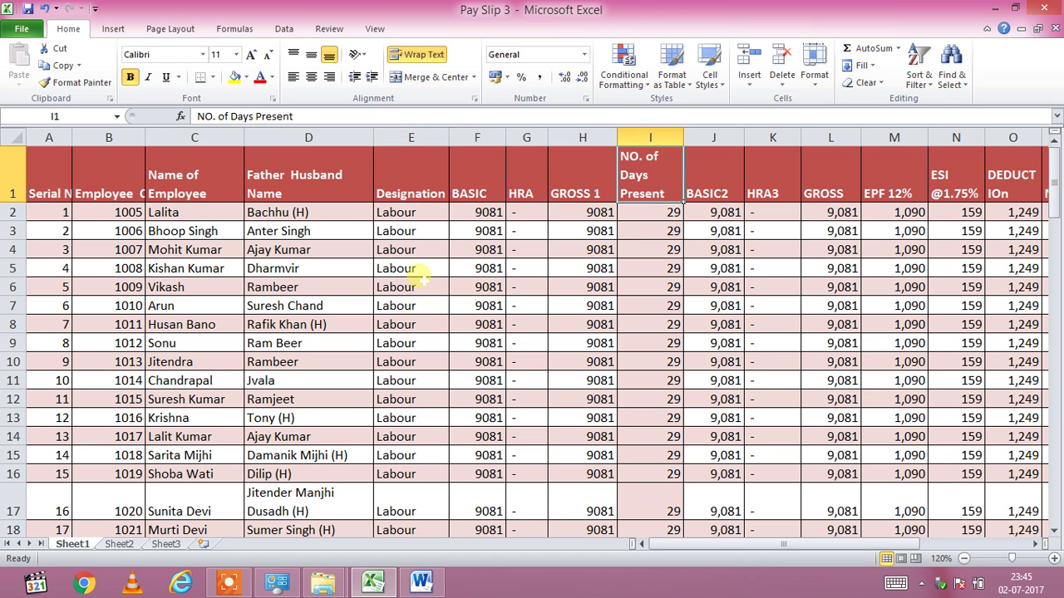
{"action": "key", "text": "Right"}
{"action": "key", "text": "Right"}
{"action": "key", "text": "Right"}
{"action": "key", "text": "Right"}
{"action": "key", "text": "Right"}
{"action": "key", "text": "Right"}
{"action": "key", "text": "Right"}
{"action": "key", "text": "Right"}
{"action": "key", "text": "Right"}
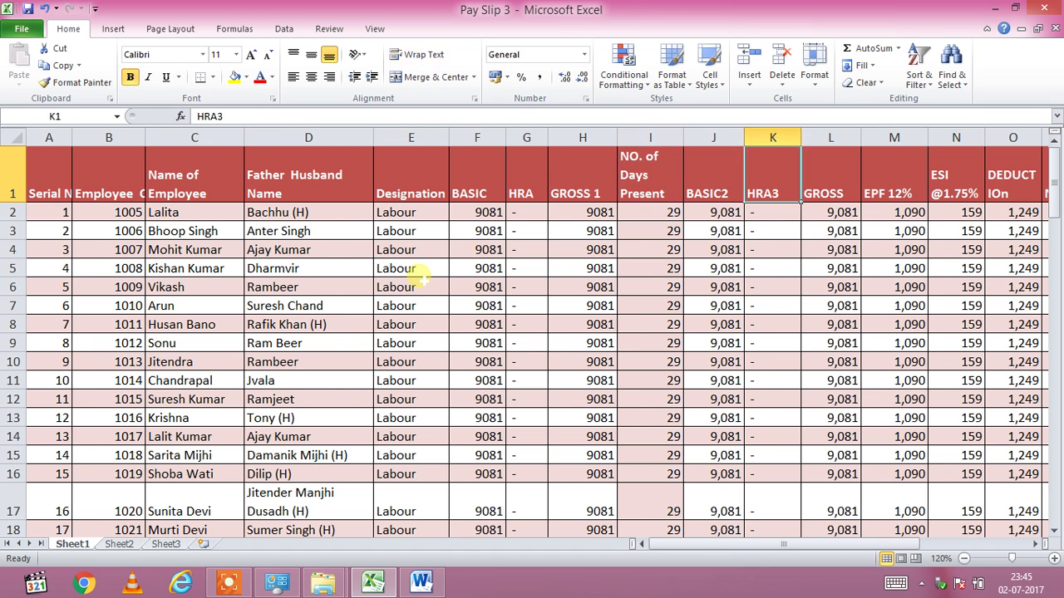
{"action": "key", "text": "Left"}
{"action": "key", "text": "Left"}
{"action": "key", "text": "Left"}
{"action": "key", "text": "Right"}
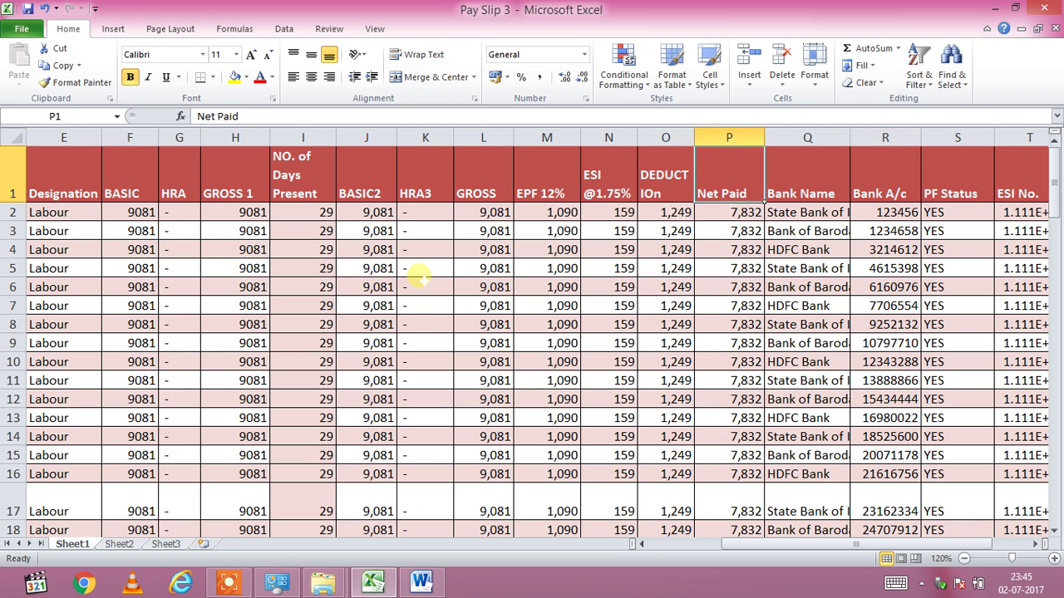
{"action": "key", "text": "Left"}
{"action": "key", "text": "Right"}
{"action": "key", "text": "Right"}
{"action": "key", "text": "Right"}
{"action": "key", "text": "Right"}
{"action": "key", "text": "Right"}
{"action": "key", "text": "Right"}
{"action": "key", "text": "Right"}
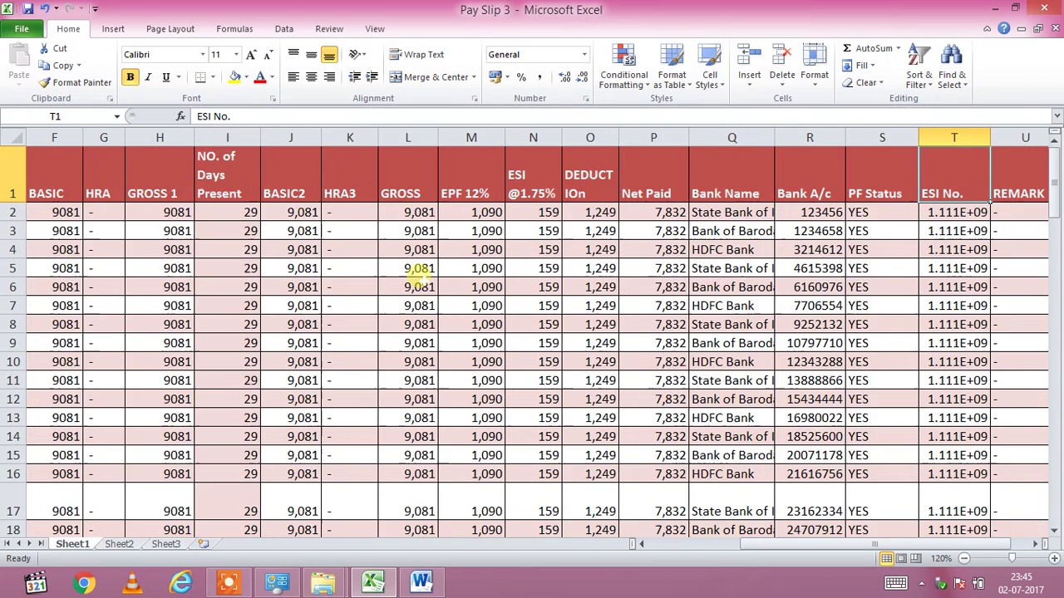
{"action": "key", "text": "Left"}
{"action": "key", "text": "Left"}
{"action": "key", "text": "Left"}
{"action": "key", "text": "Left"}
{"action": "key", "text": "Left"}
{"action": "key", "text": "Left"}
{"action": "key", "text": "Left"}
{"action": "key", "text": "Left"}
{"action": "key", "text": "Left"}
{"action": "key", "text": "Left"}
{"action": "key", "text": "Left"}
{"action": "key", "text": "Left"}
{"action": "key", "text": "Left"}
{"action": "key", "text": "Left"}
{"action": "key", "text": "Left"}
{"action": "key", "text": "Left"}
{"action": "key", "text": "Left"}
{"action": "key", "text": "Left"}
{"action": "key", "text": "Left"}
{"action": "key", "text": "Left"}
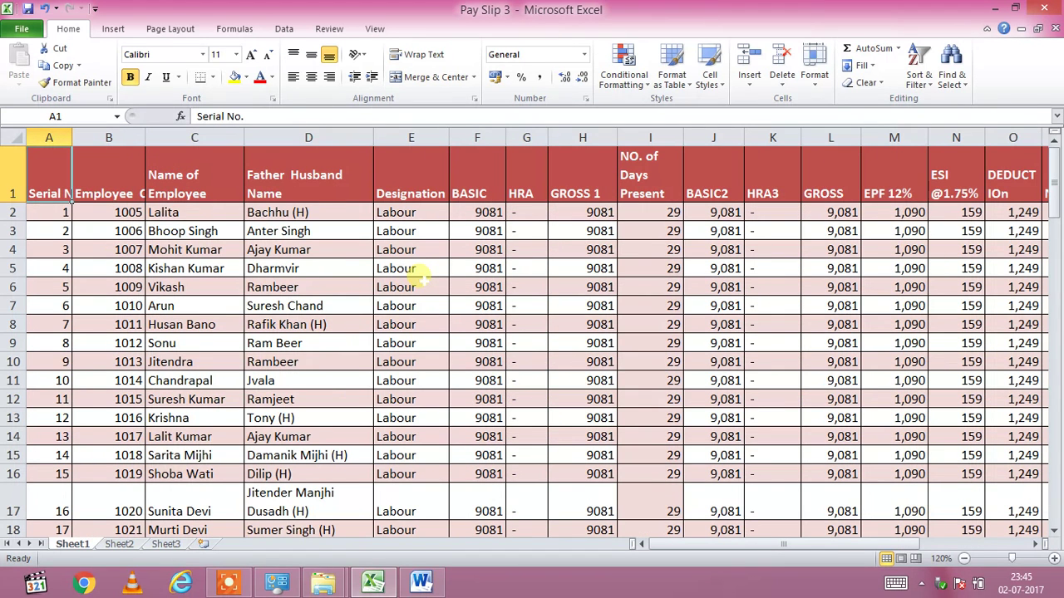
Check that the employee records end at row 101, then return to the top of the sheet
{"action": "key", "text": "Down"}
{"action": "key", "text": "Down"}
{"action": "key", "text": "Down"}
{"action": "key", "text": "Down"}
{"action": "key", "text": "Down"}
{"action": "key", "text": "Down"}
{"action": "key", "text": "Down"}
{"action": "key", "text": "Down"}
{"action": "key", "text": "Down"}
{"action": "key", "text": "Down"}
{"action": "key", "text": "Down"}
{"action": "key", "text": "Down"}
{"action": "key", "text": "Down"}
{"action": "key", "text": "Down"}
{"action": "key", "text": "Down"}
{"action": "key", "text": "Down"}
{"action": "key", "text": "Down"}
{"action": "key", "text": "Down"}
{"action": "key", "text": "Down"}
{"action": "key", "text": "Down"}
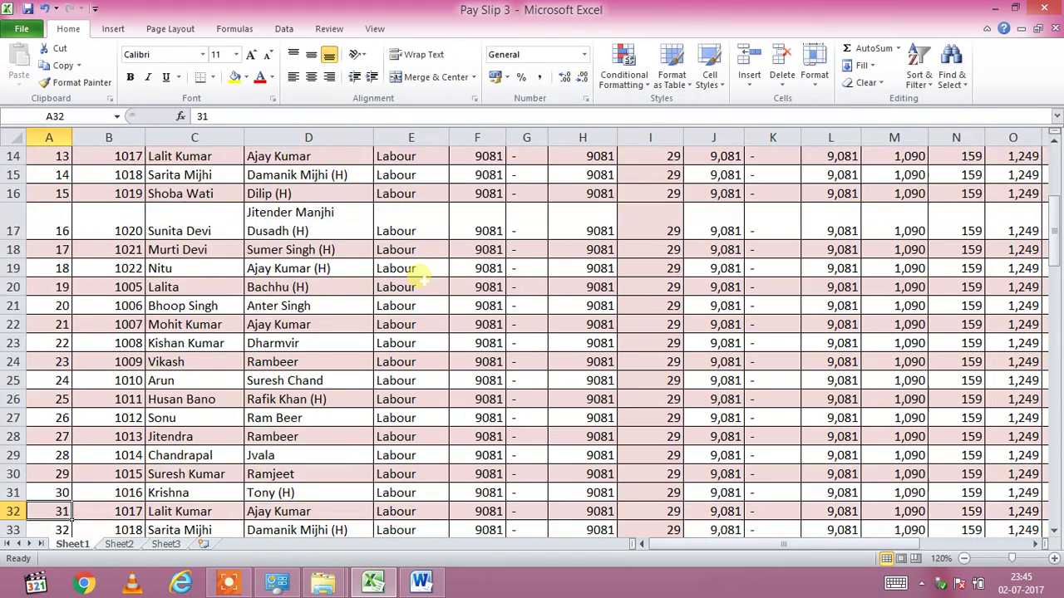
{"action": "key", "text": "Down"}
{"action": "key", "text": "Down"}
{"action": "key", "text": "Down"}
{"action": "key", "text": "Down"}
{"action": "key", "text": "Down"}
{"action": "key", "text": "Down"}
{"action": "key", "text": "Down"}
{"action": "key", "text": "Down"}
{"action": "key", "text": "Down"}
{"action": "key", "text": "Down"}
{"action": "key", "text": "Down"}
{"action": "key", "text": "Down"}
{"action": "key", "text": "Down"}
{"action": "key", "text": "Down"}
{"action": "key", "text": "Down"}
{"action": "key", "text": "Down"}
{"action": "key", "text": "Down"}
{"action": "key", "text": "Down"}
{"action": "key", "text": "Down"}
{"action": "key", "text": "Down"}
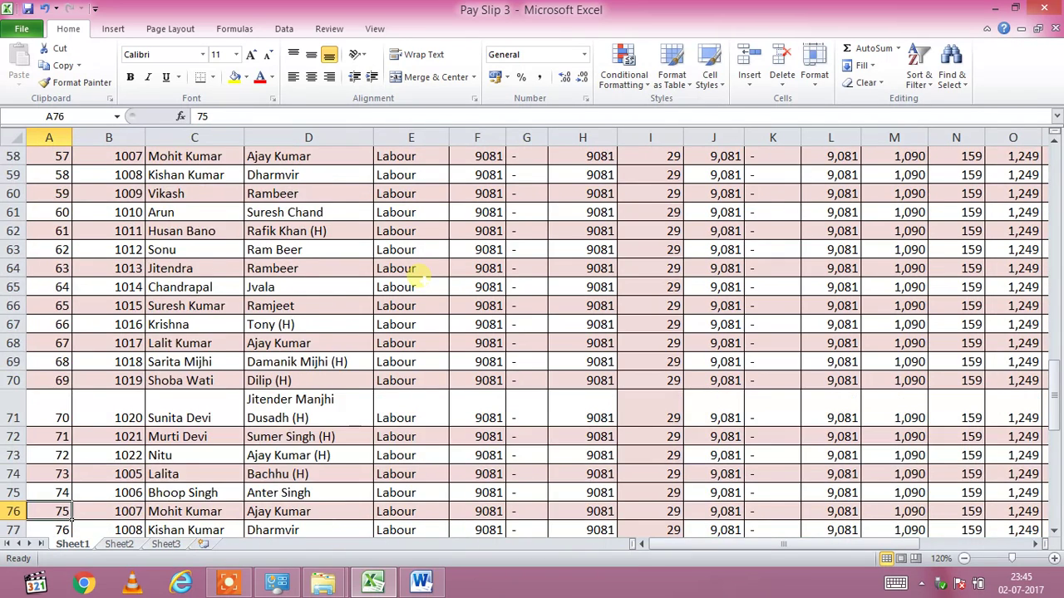
{"action": "key", "text": "Down"}
{"action": "key", "text": "Down"}
{"action": "key", "text": "Down"}
{"action": "key", "text": "Down"}
{"action": "key", "text": "Down"}
{"action": "key", "text": "Down"}
{"action": "key", "text": "Down"}
{"action": "key", "text": "Down"}
{"action": "key", "text": "Down"}
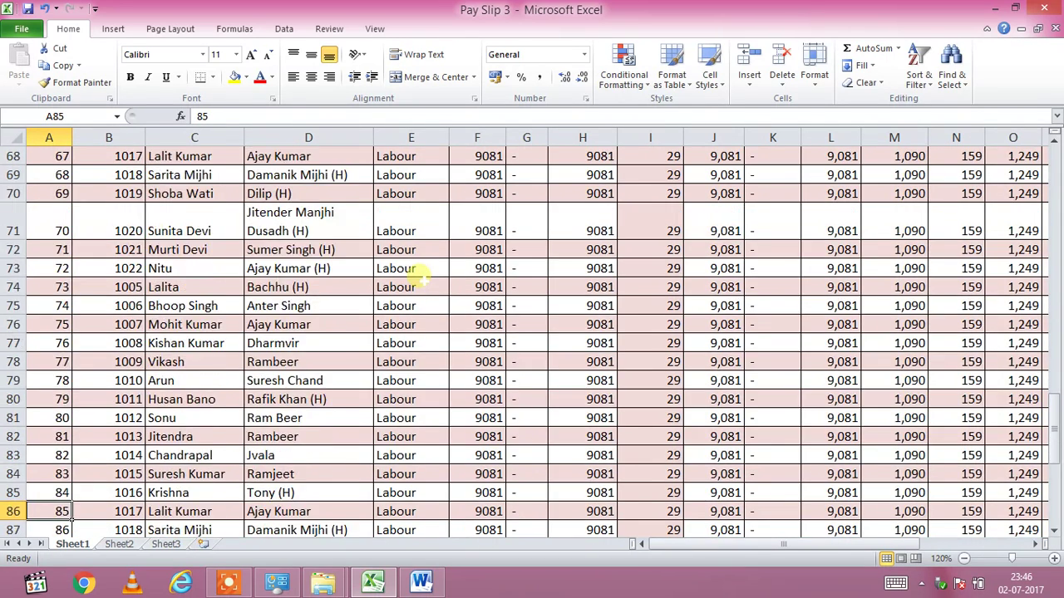
{"action": "key", "text": "Down"}
{"action": "key", "text": "Down"}
{"action": "key", "text": "Down"}
{"action": "key", "text": "Down"}
{"action": "key", "text": "Down"}
{"action": "key", "text": "Down"}
{"action": "key", "text": "Down"}
{"action": "key", "text": "Down"}
{"action": "key", "text": "Down"}
{"action": "key", "text": "Down"}
{"action": "key", "text": "Down"}
{"action": "key", "text": "Down"}
{"action": "key", "text": "Down"}
{"action": "key", "text": "Down"}
{"action": "key", "text": "Down"}
{"action": "key", "text": "Down"}
{"action": "key", "text": "Down"}
{"action": "key", "text": "Down"}
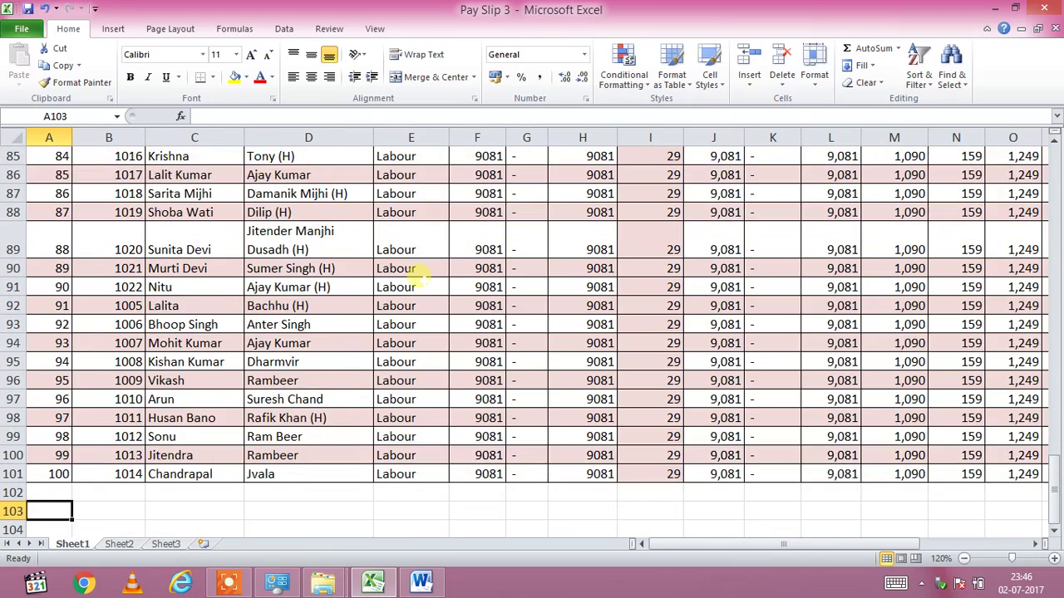
{"action": "key", "text": "Down"}
{"action": "key", "text": "Down"}
{"action": "key", "text": "Down"}
{"action": "key", "text": "Down"}
{"action": "key", "text": "Down"}
{"action": "key", "text": "Down"}
{"action": "key", "text": "Down"}
{"action": "key", "text": "Down"}
{"action": "key", "text": "Down"}
{"action": "key", "text": "Up"}
{"action": "key", "text": "Up"}
{"action": "key", "text": "Up"}
{"action": "key", "text": "Up"}
{"action": "key", "text": "Up"}
{"action": "key", "text": "Up"}
{"action": "key", "text": "Up"}
{"action": "key", "text": "Up"}
{"action": "key", "text": "Up"}
{"action": "key", "text": "Up"}
{"action": "key", "text": "Up"}
{"action": "key", "text": "Up"}
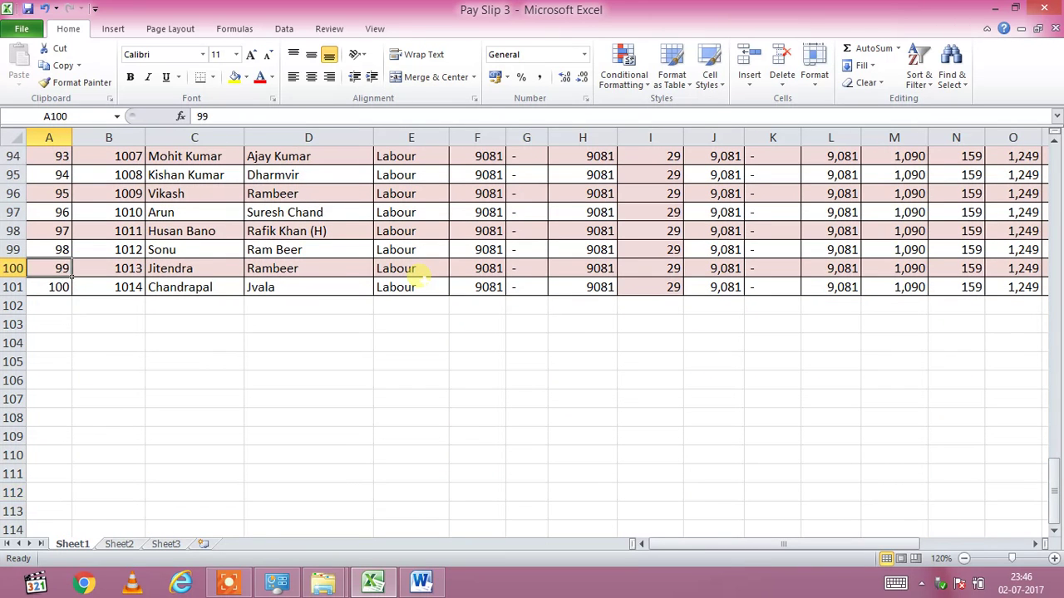
{"action": "key", "text": "Up"}
{"action": "key", "text": "Up"}
{"action": "key", "text": "Up"}
{"action": "key", "text": "Up"}
{"action": "key", "text": "Up"}
{"action": "key", "text": "Up"}
{"action": "key", "text": "Up"}
{"action": "key", "text": "Up"}
{"action": "key", "text": "Up"}
{"action": "key", "text": "Up"}
{"action": "key", "text": "Up"}
{"action": "key", "text": "Up"}
{"action": "key", "text": "Up"}
{"action": "key", "text": "Up"}
{"action": "key", "text": "Up"}
{"action": "key", "text": "Up"}
{"action": "key", "text": "Up"}
{"action": "key", "text": "Up"}
{"action": "key", "text": "Up"}
{"action": "key", "text": "Up"}
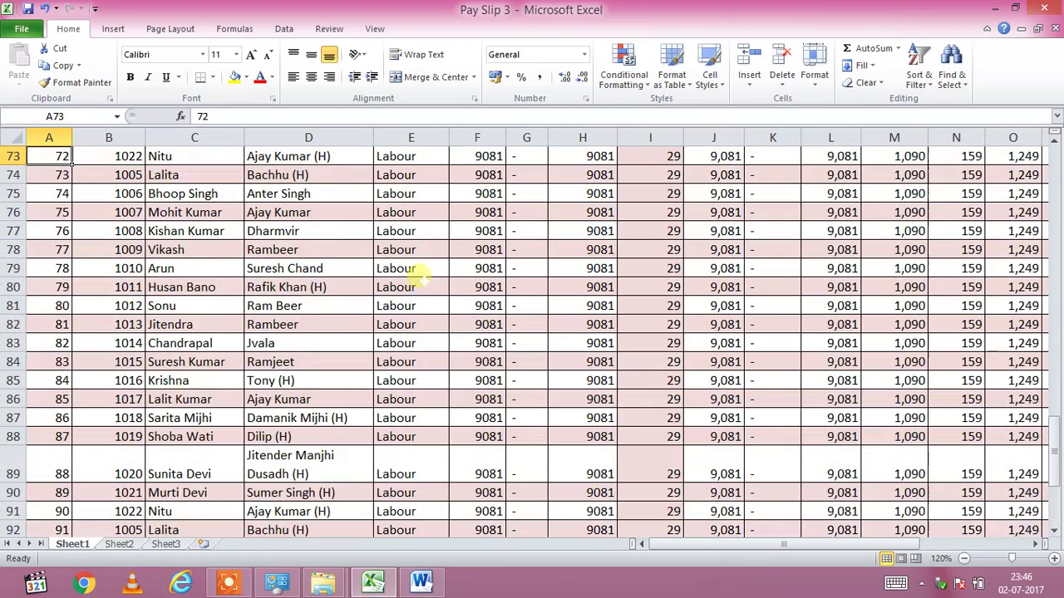
{"action": "key", "text": "Up"}
{"action": "key", "text": "Up"}
{"action": "key", "text": "Up"}
{"action": "key", "text": "Up"}
{"action": "key", "text": "Up"}
{"action": "key", "text": "Up"}
{"action": "key", "text": "Up"}
{"action": "key", "text": "Up"}
{"action": "key", "text": "Up"}
{"action": "key", "text": "Up"}
{"action": "key", "text": "Up"}
{"action": "key", "text": "Up"}
{"action": "key", "text": "Up"}
{"action": "key", "text": "Up"}
{"action": "key", "text": "Up"}
{"action": "key", "text": "Up"}
{"action": "key", "text": "Up"}
{"action": "key", "text": "Up"}
{"action": "key", "text": "Up"}
{"action": "key", "text": "Up"}
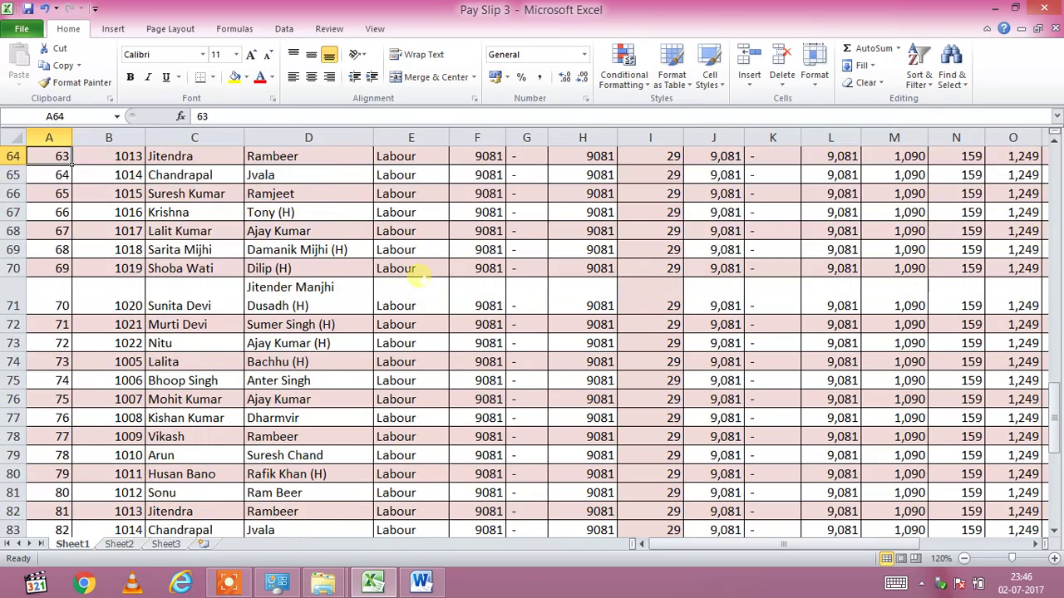
{"action": "key", "text": "Up"}
{"action": "key", "text": "Up"}
{"action": "key", "text": "Up"}
{"action": "key", "text": "Up"}
{"action": "key", "text": "Up"}
{"action": "key", "text": "Up"}
{"action": "key", "text": "Up"}
{"action": "key", "text": "Up"}
{"action": "key", "text": "Up"}
{"action": "key", "text": "Up"}
{"action": "key", "text": "Up"}
{"action": "key", "text": "Up"}
{"action": "key", "text": "Up"}
{"action": "key", "text": "Up"}
{"action": "key", "text": "Up"}
{"action": "key", "text": "Up"}
{"action": "key", "text": "Up"}
{"action": "key", "text": "Up"}
{"action": "key", "text": "Up"}
{"action": "key", "text": "Up"}
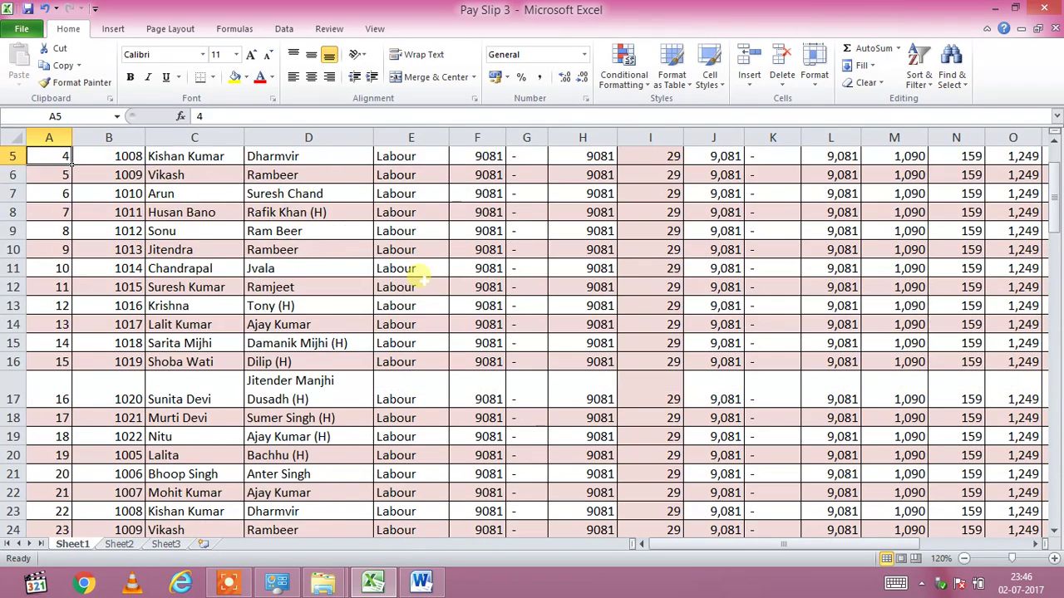
{"action": "key", "text": "Up"}
{"action": "key", "text": "Up"}
{"action": "key", "text": "Up"}
{"action": "key", "text": "Up"}
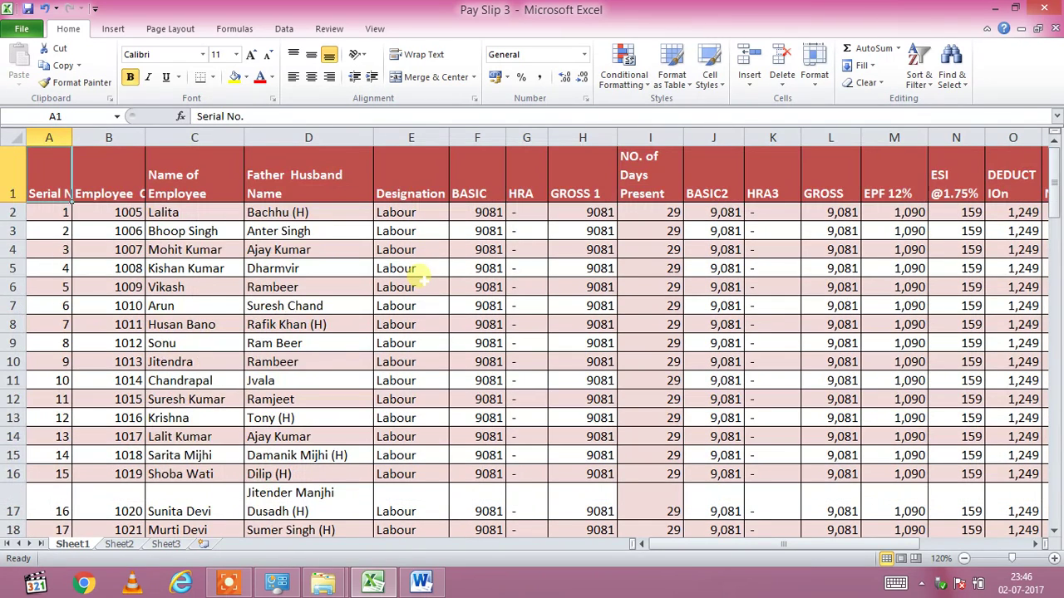
Switch to the pay slip june document and place the cursor after 'Employee Code :'
{"action": "left_click", "coordinate": [424, 582]}
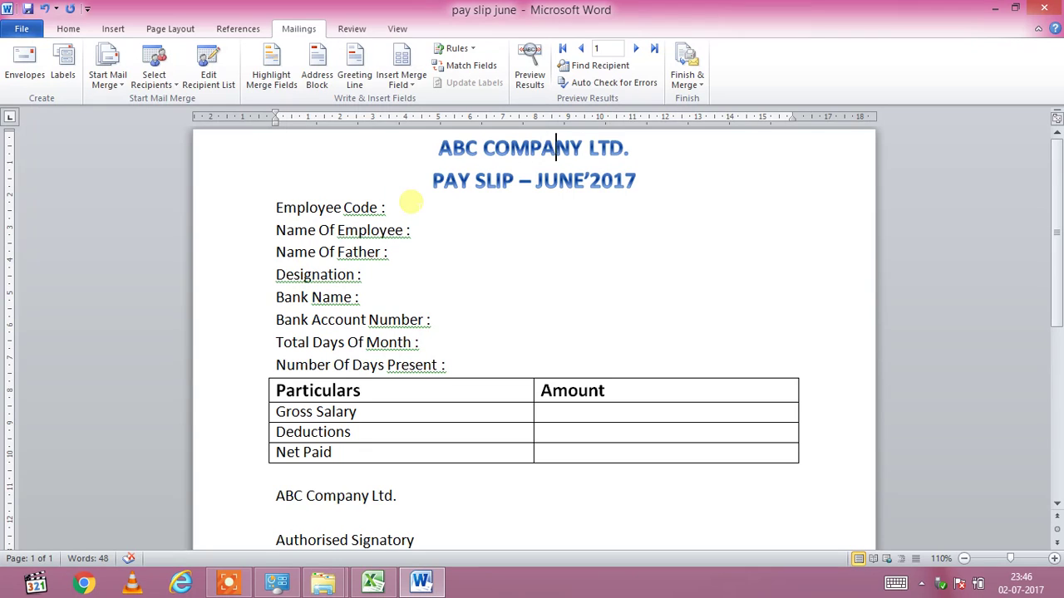
{"action": "key", "text": "Right"}
{"action": "key", "text": "Right"}
{"action": "key", "text": "Right"}
{"action": "key", "text": "Right"}
{"action": "key", "text": "Right"}
{"action": "key", "text": "Right"}
{"action": "key", "text": "Right"}
{"action": "key", "text": "Down"}
{"action": "key", "text": "Down"}
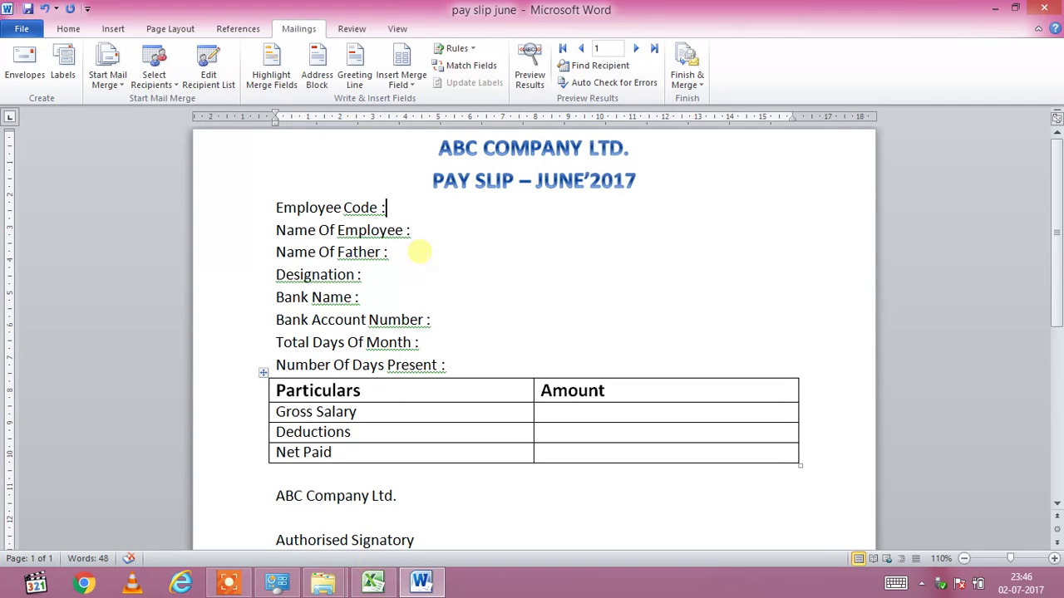
{"action": "left_click", "coordinate": [424, 217]}
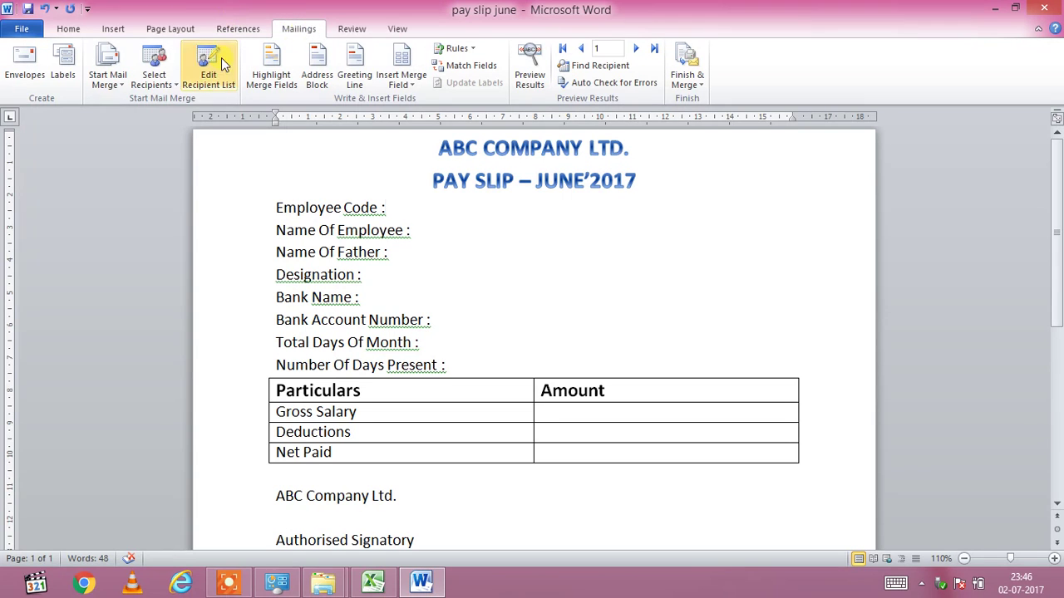
Pick the Pay Slip 3 workbook in Documents as the existing recipient list
{"action": "left_click", "coordinate": [175, 86]}
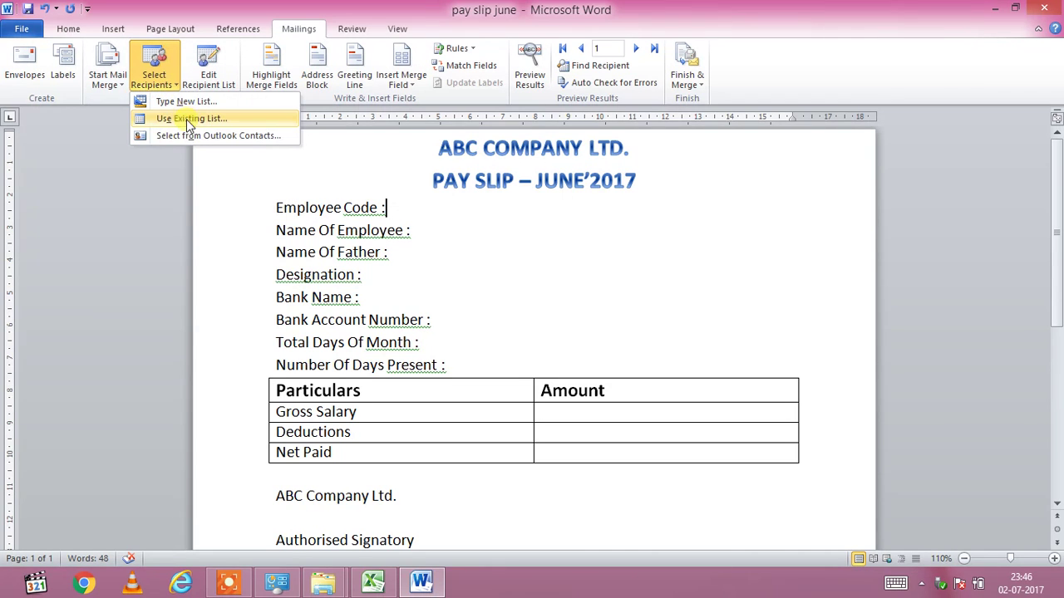
{"action": "left_click", "coordinate": [233, 123]}
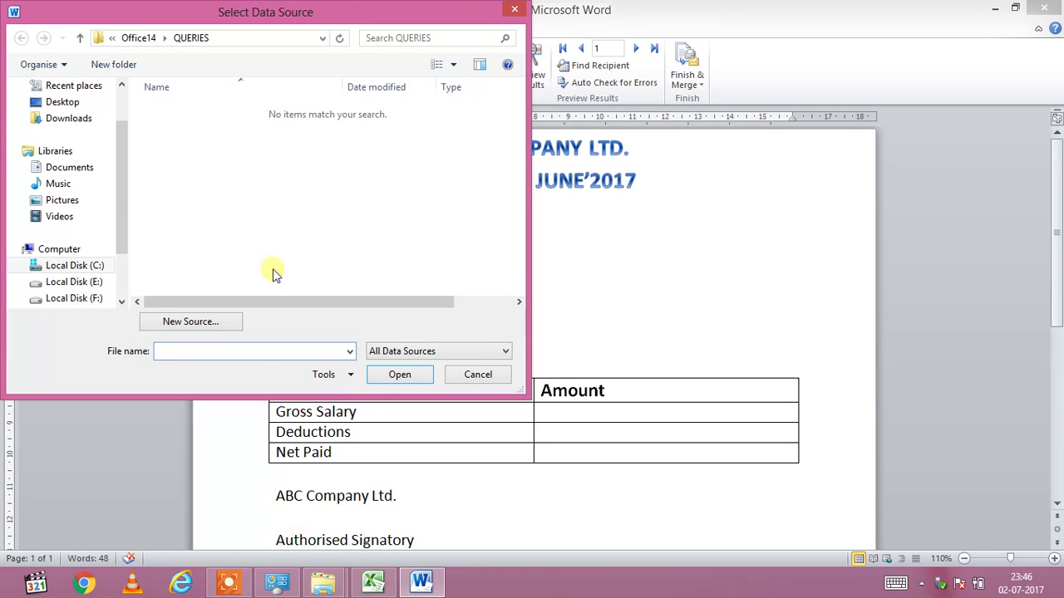
{"action": "left_click", "coordinate": [94, 168]}
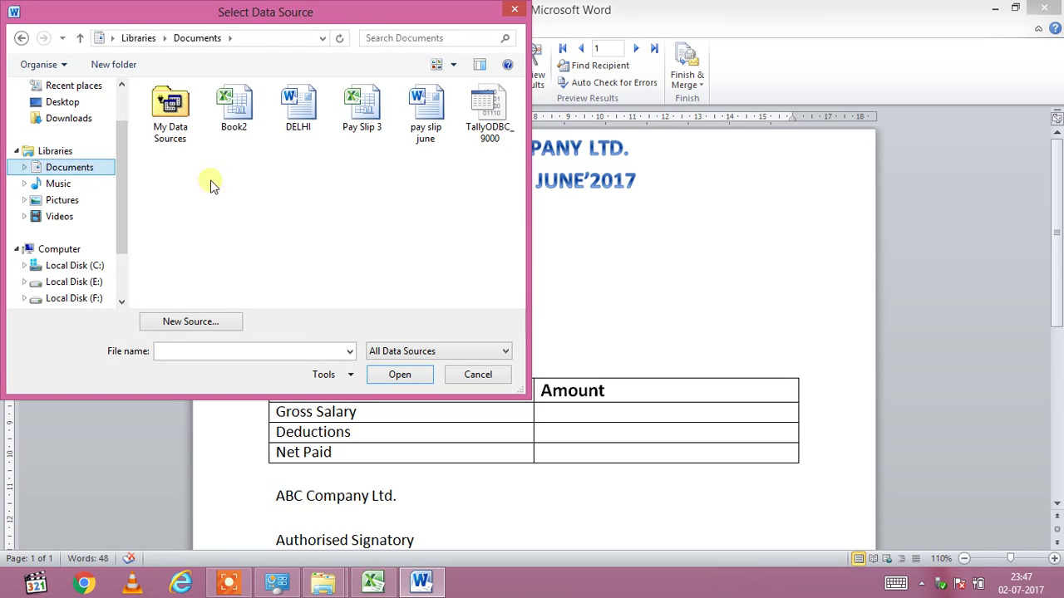
{"action": "left_click", "coordinate": [357, 129]}
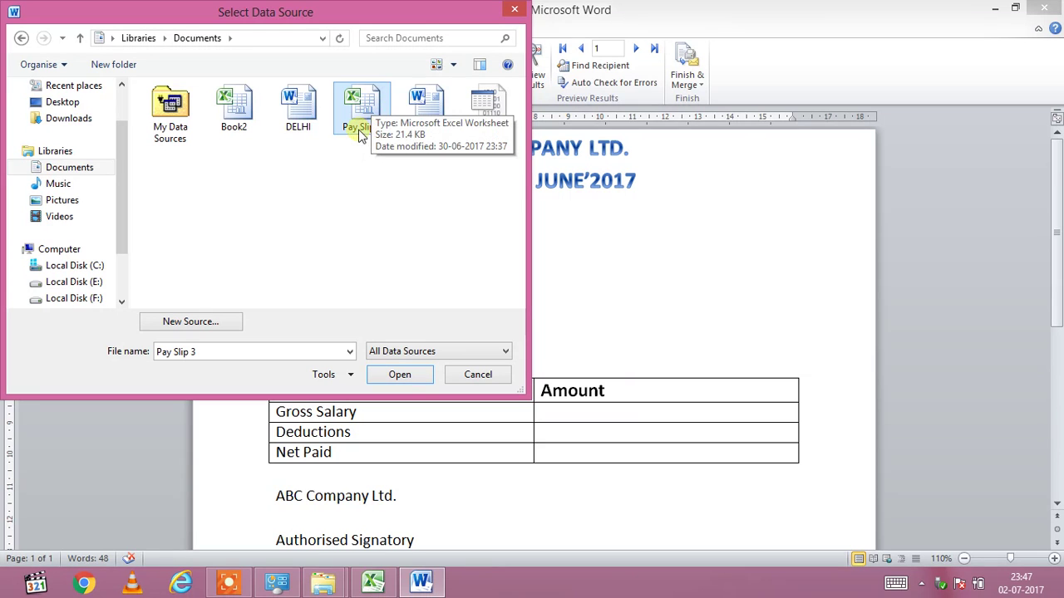
{"action": "left_click", "coordinate": [373, 582]}
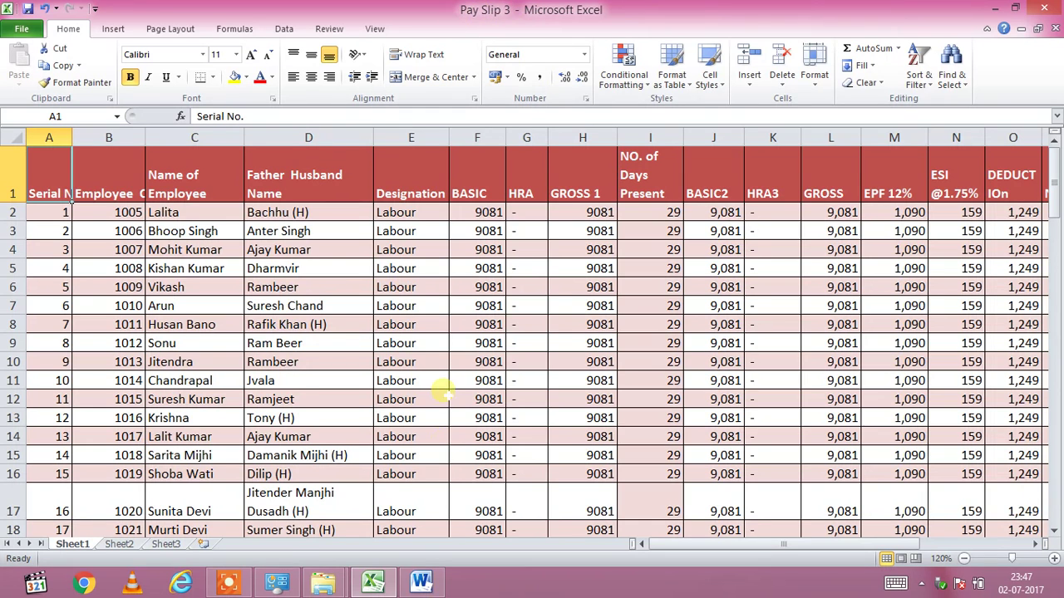
{"action": "left_click", "coordinate": [421, 581]}
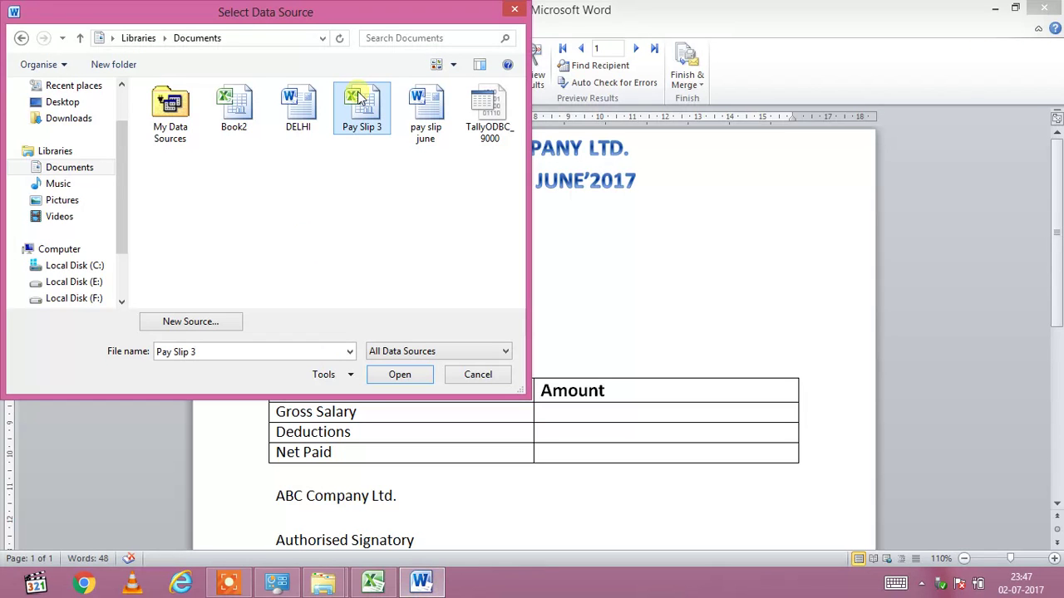
{"action": "left_click", "coordinate": [398, 375]}
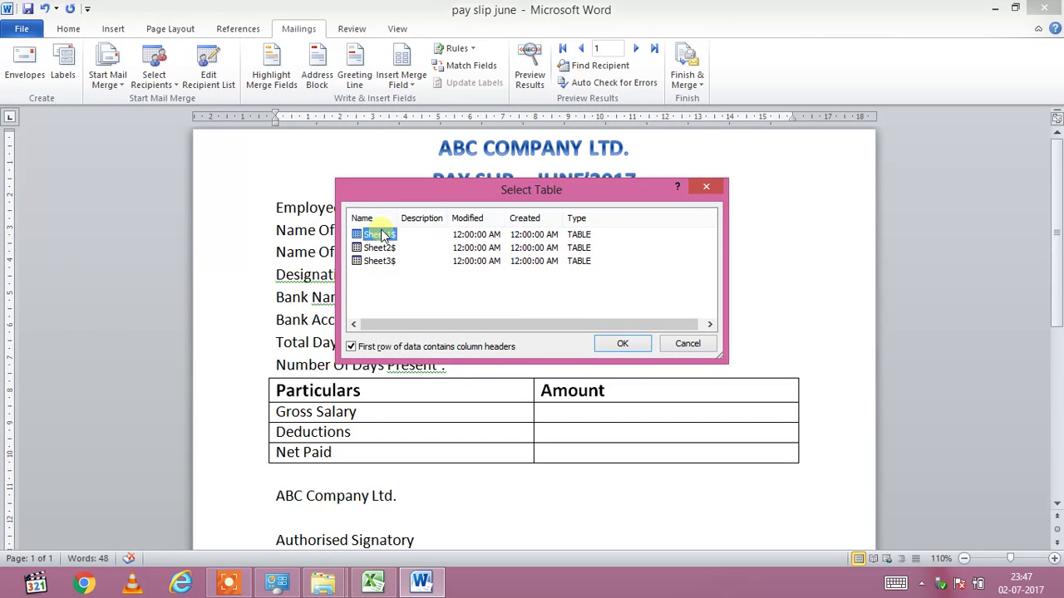
After checking the workbook in Excel, confirm Sheet1$ with column headers as the recipient table
{"action": "left_click", "coordinate": [373, 583]}
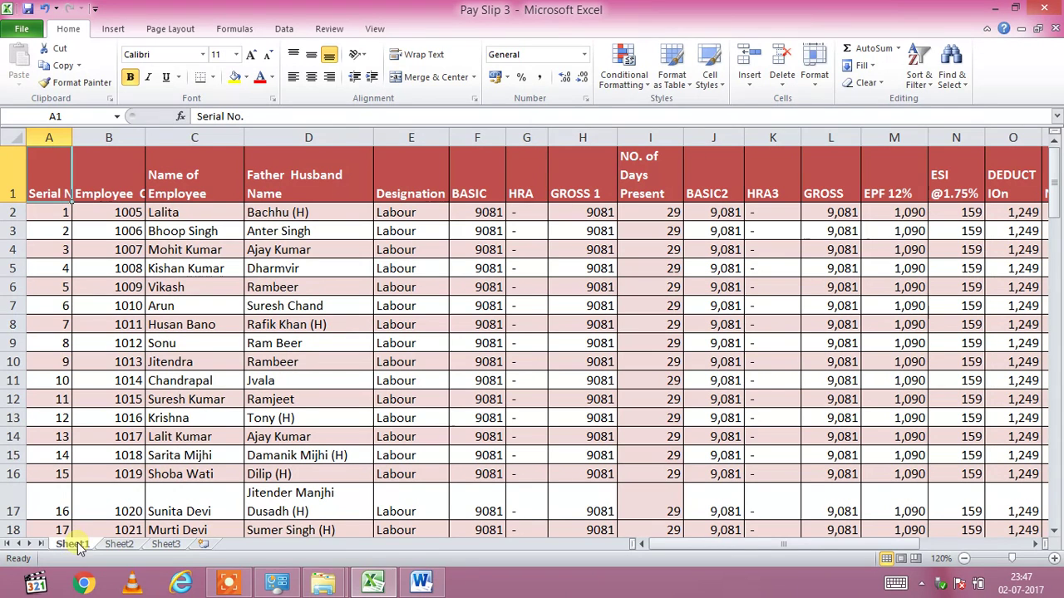
{"action": "left_click", "coordinate": [420, 583]}
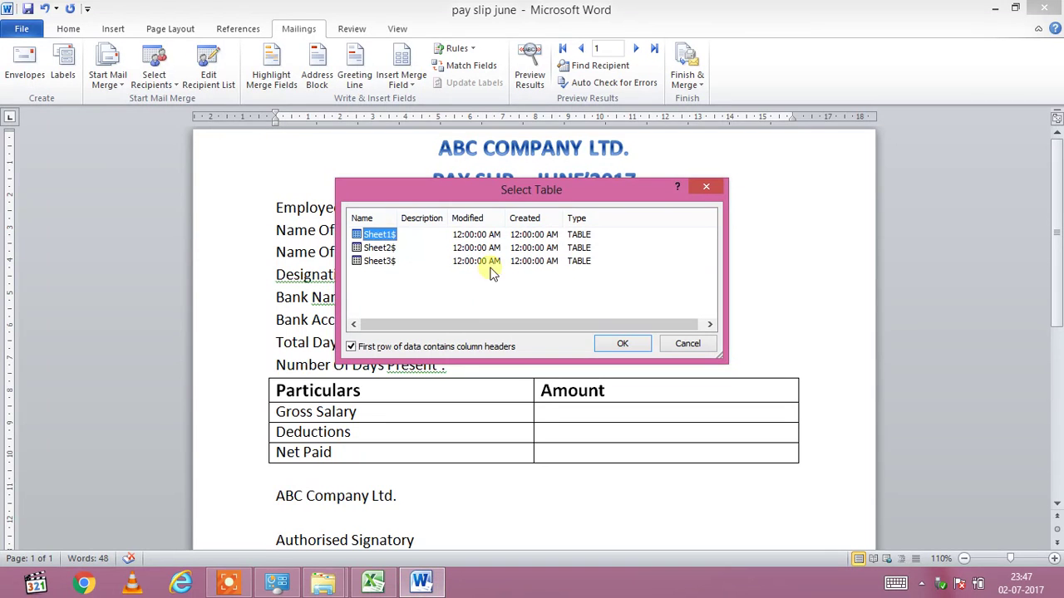
{"action": "left_click", "coordinate": [625, 344]}
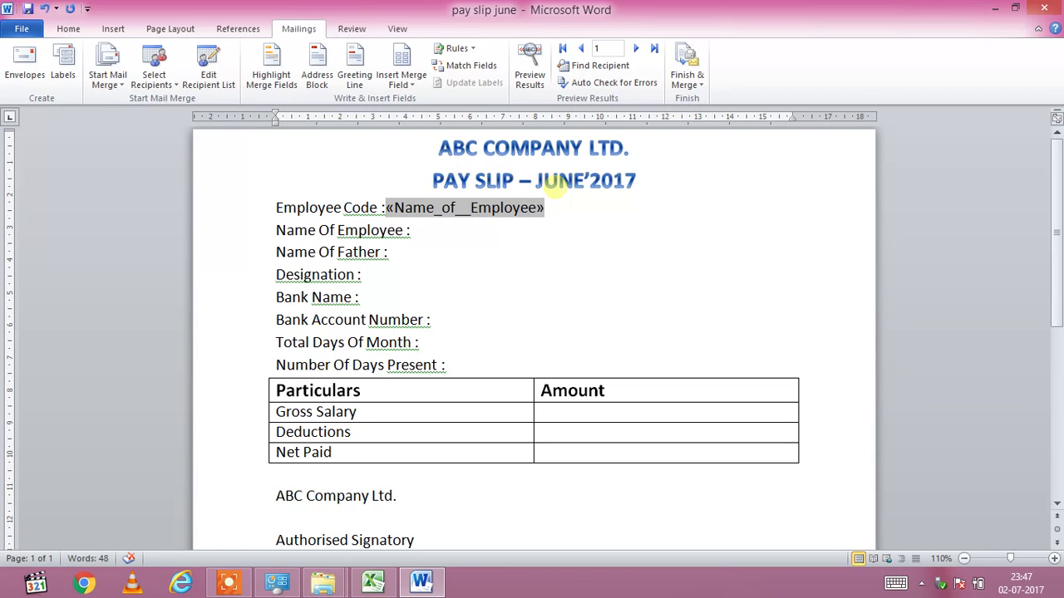
Replace the wrong «Name_of__Employee» field after Employee Code with «Employee__Code»
{"action": "left_click", "coordinate": [556, 204]}
{"action": "key", "text": "BackSpace"}
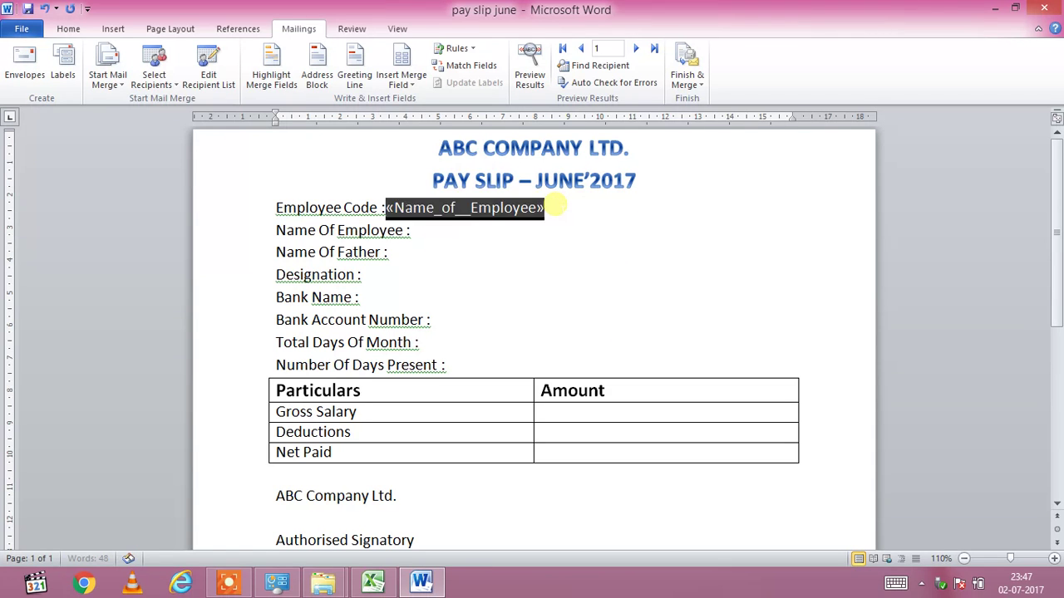
{"action": "key", "text": "BackSpace"}
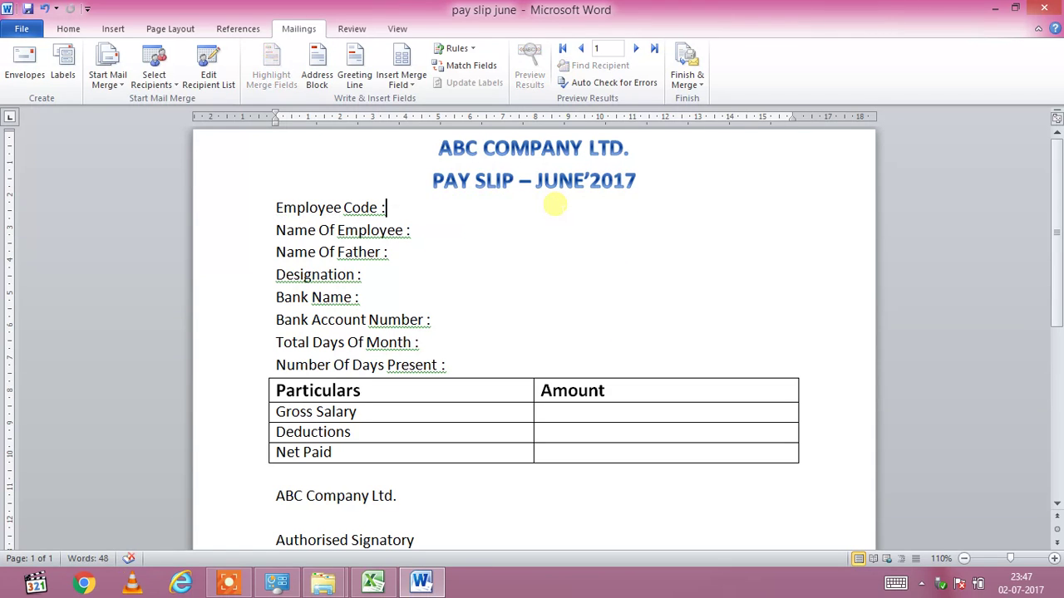
{"action": "left_click", "coordinate": [410, 87]}
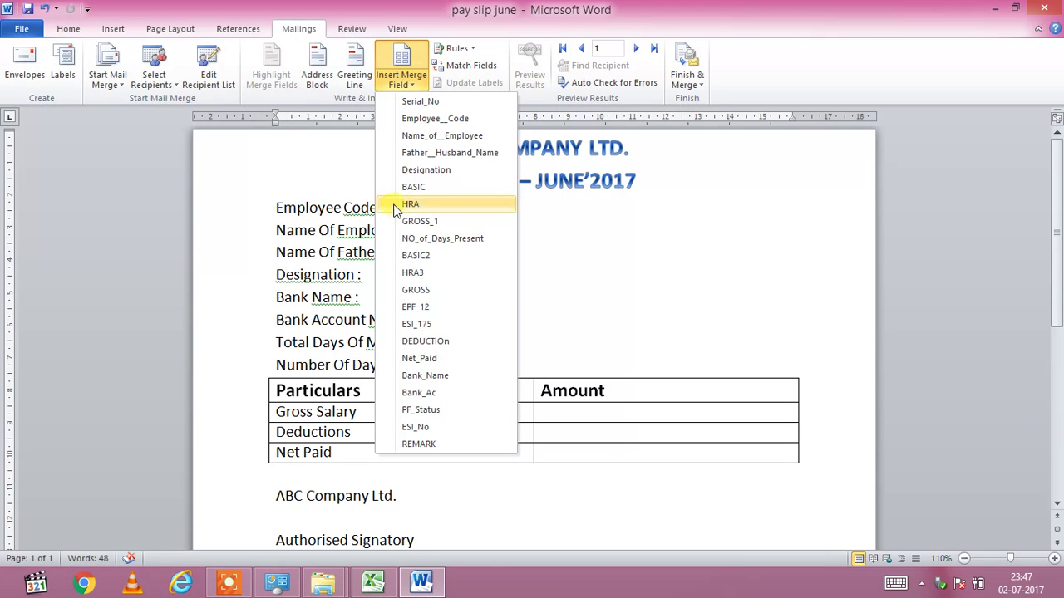
{"action": "left_click", "coordinate": [428, 119]}
Insert «Name_of__Employee», «Father__Husband_Name» and «Designation» after their matching labels
{"action": "left_click", "coordinate": [424, 231]}
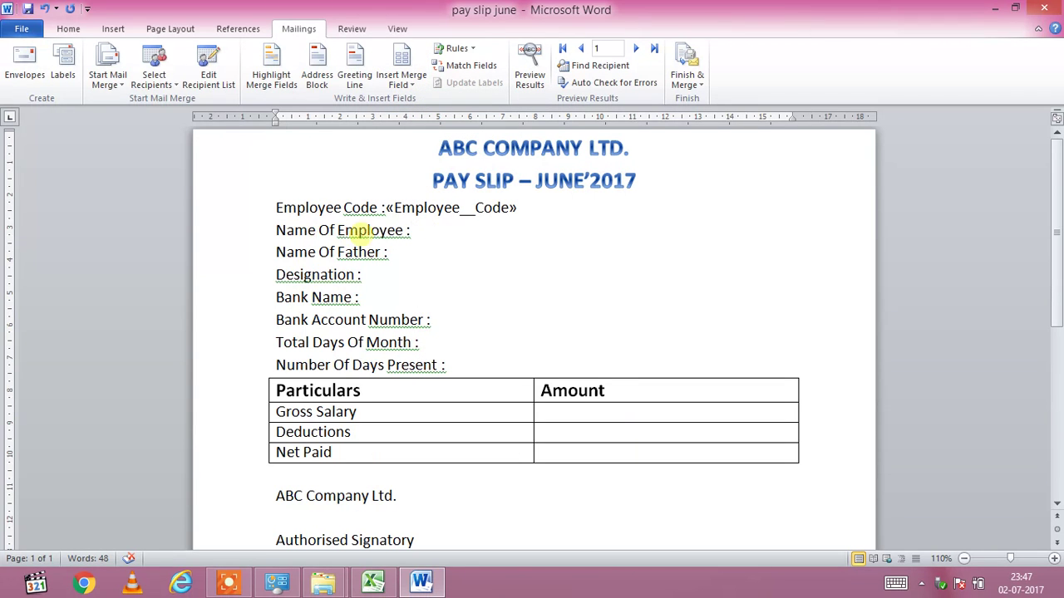
{"action": "left_click", "coordinate": [406, 85]}
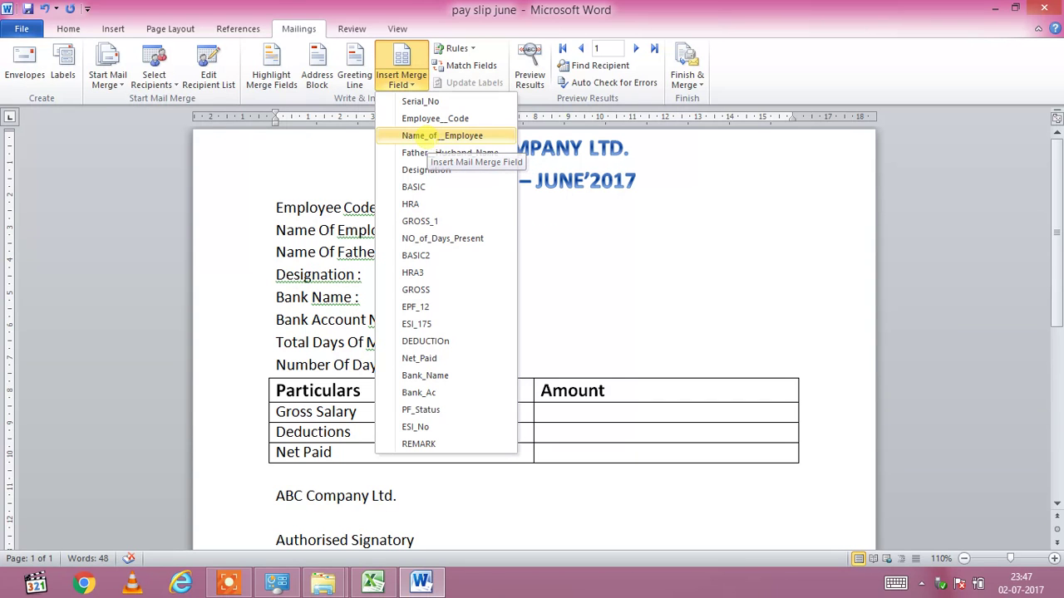
{"action": "left_click", "coordinate": [428, 142]}
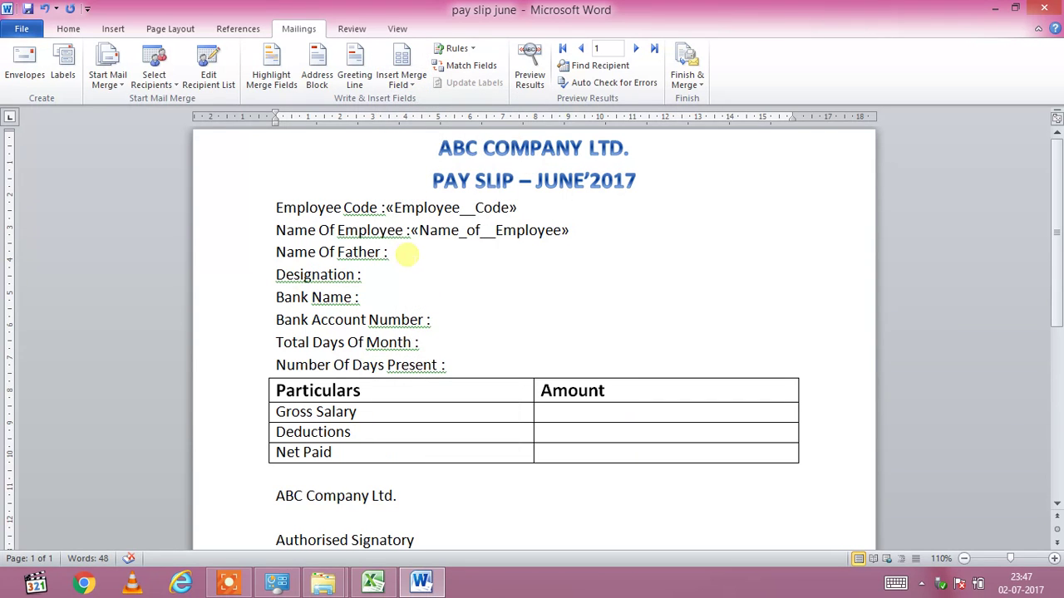
{"action": "left_click", "coordinate": [407, 256]}
{"action": "left_click", "coordinate": [402, 79]}
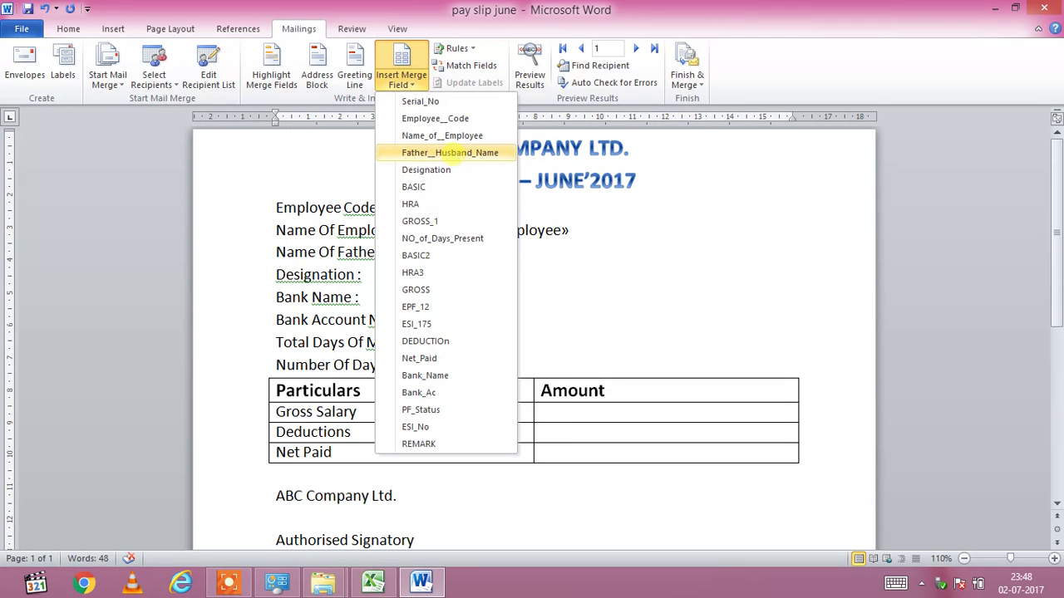
{"action": "left_click", "coordinate": [455, 154]}
{"action": "left_click", "coordinate": [388, 281]}
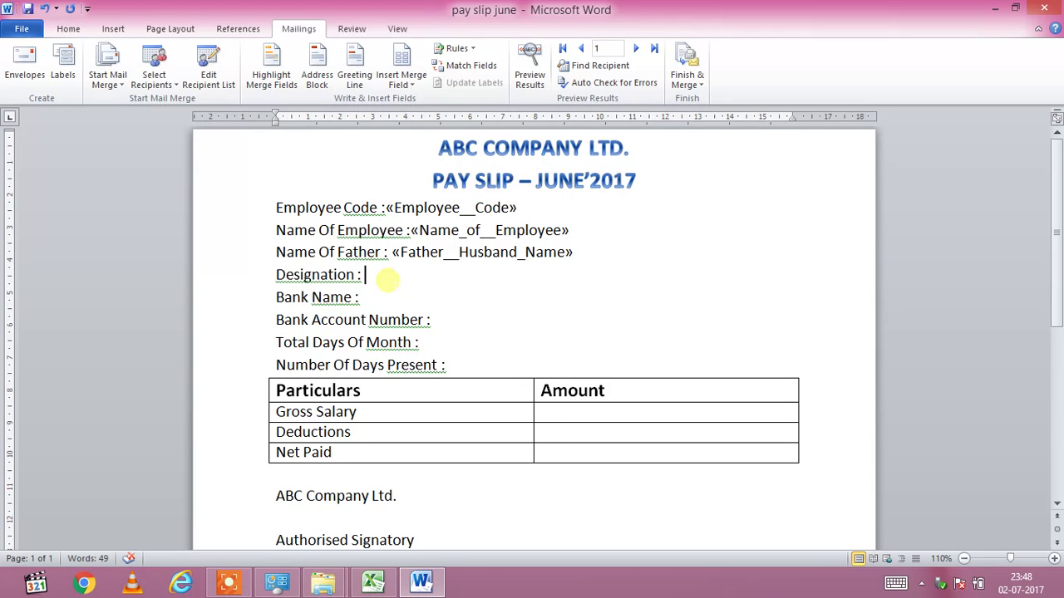
{"action": "left_click", "coordinate": [400, 83]}
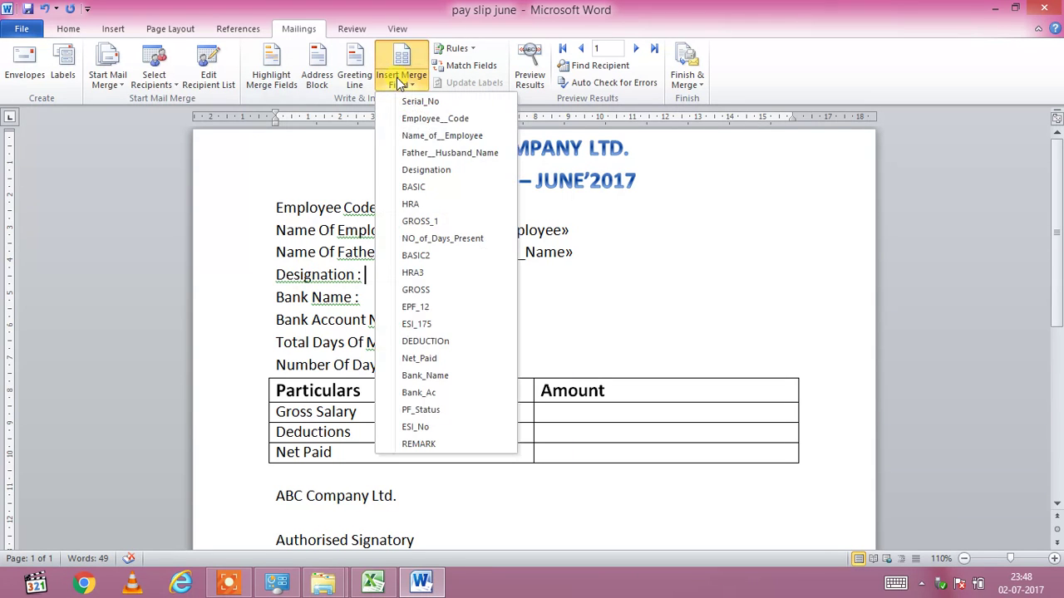
{"action": "left_click", "coordinate": [457, 170]}
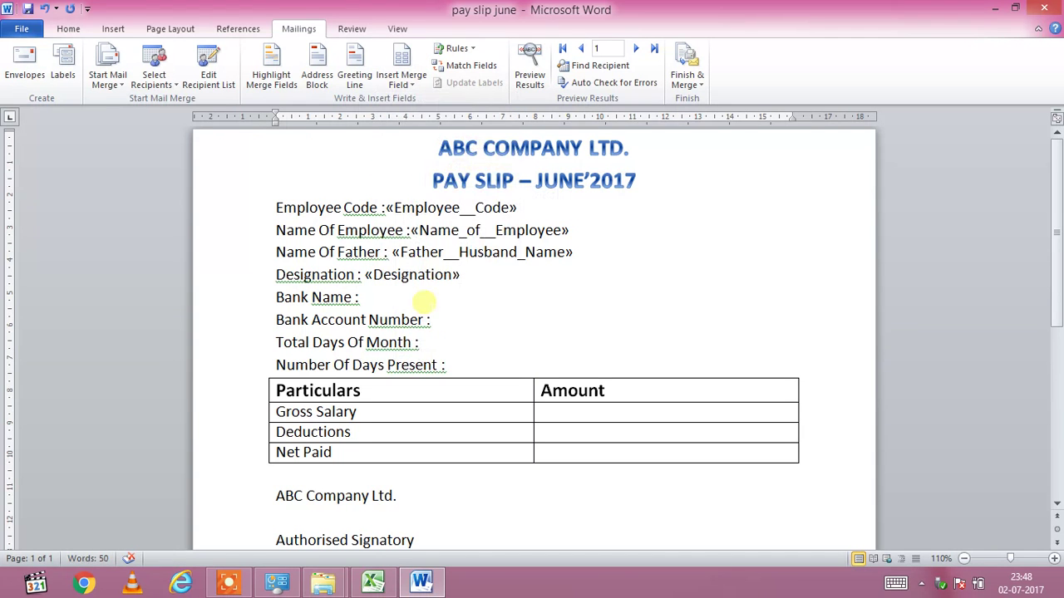
Add «Bank_Name» and «Bank_Ac» after Bank Name and Bank Account Number
{"action": "left_click", "coordinate": [426, 299]}
{"action": "left_click", "coordinate": [392, 87]}
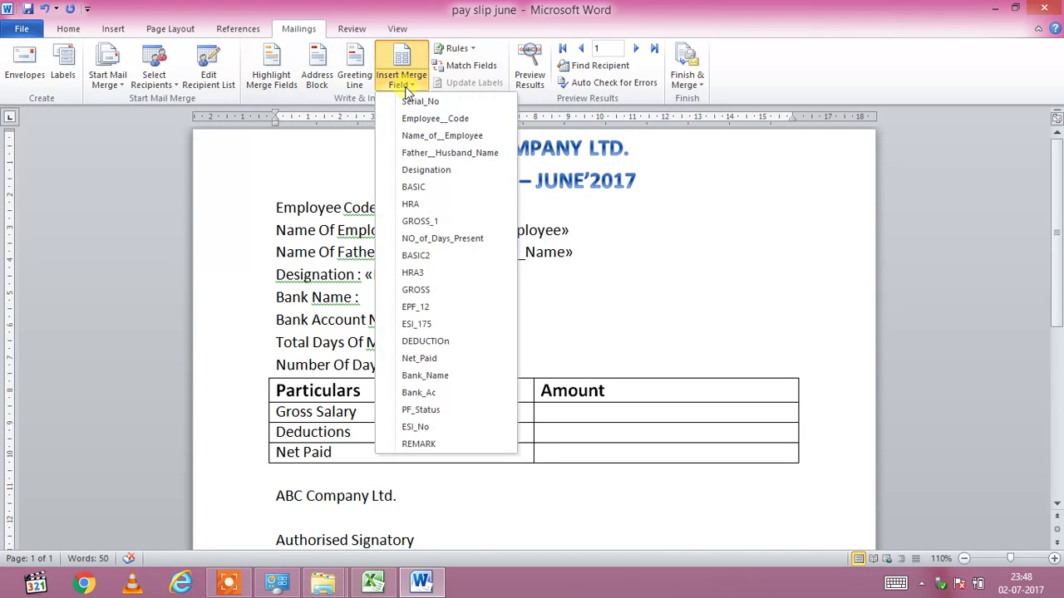
{"action": "left_click", "coordinate": [462, 375]}
{"action": "left_click", "coordinate": [435, 320]}
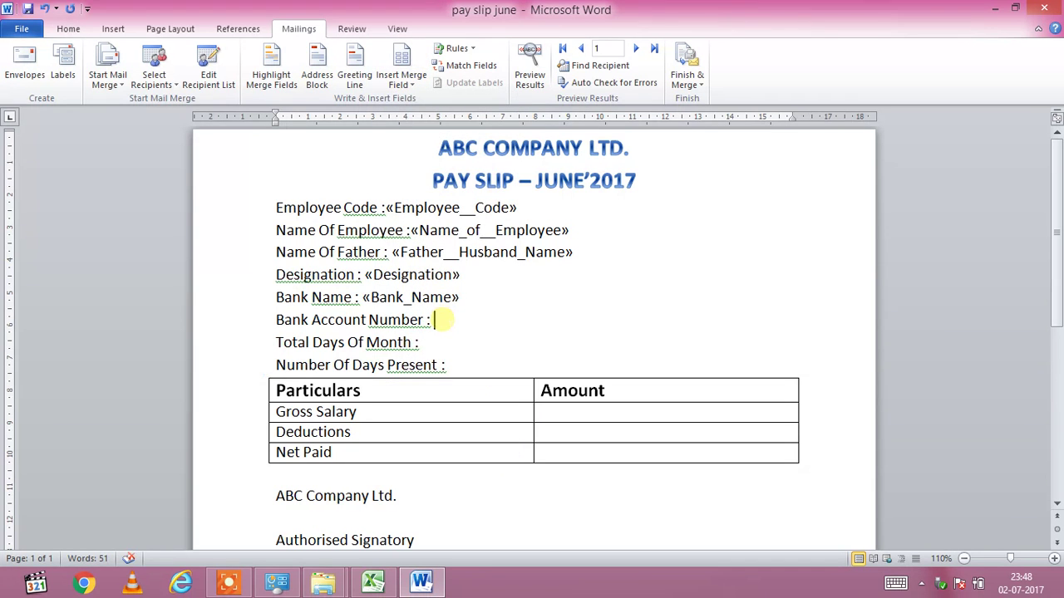
{"action": "left_click", "coordinate": [404, 86]}
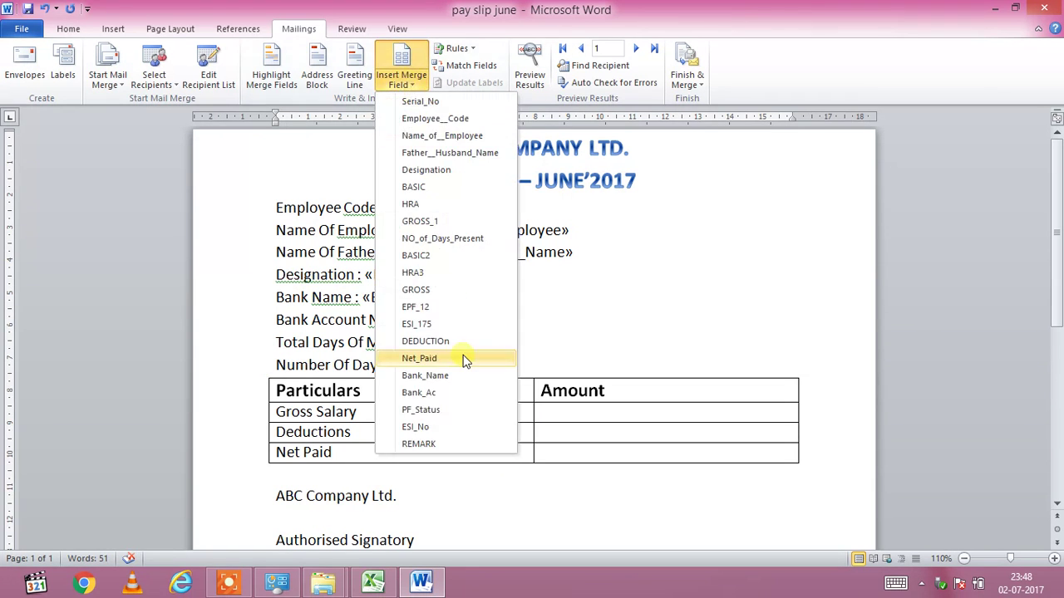
{"action": "left_click", "coordinate": [466, 394]}
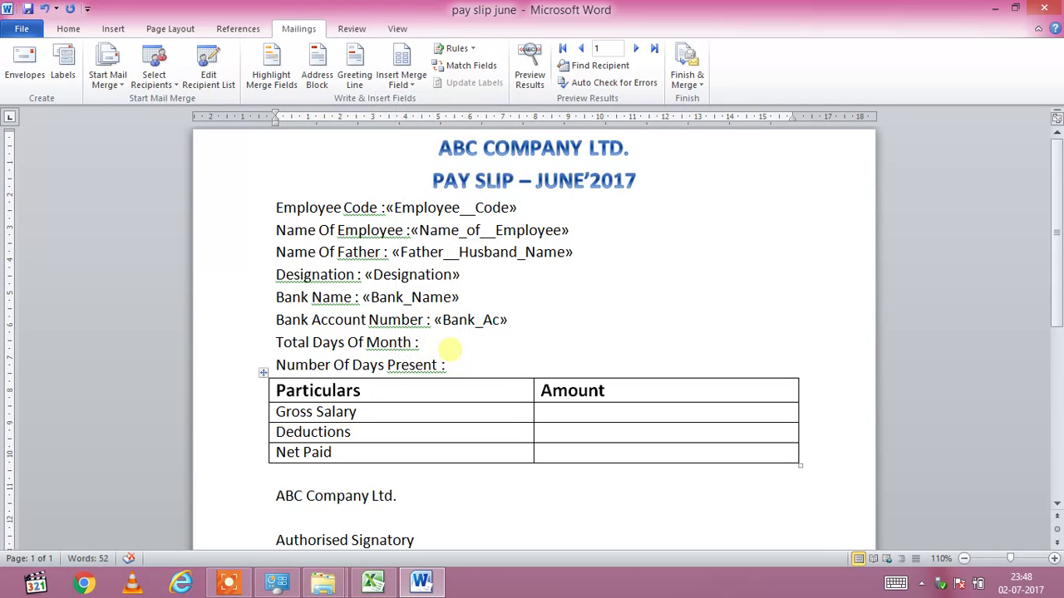
Enter 30 for Total Days Of Month and insert «NO_of_Days_Present» after Number Of Days Present
{"action": "left_click", "coordinate": [452, 346]}
{"action": "type", "text": "30"}
{"action": "key", "text": "Down"}
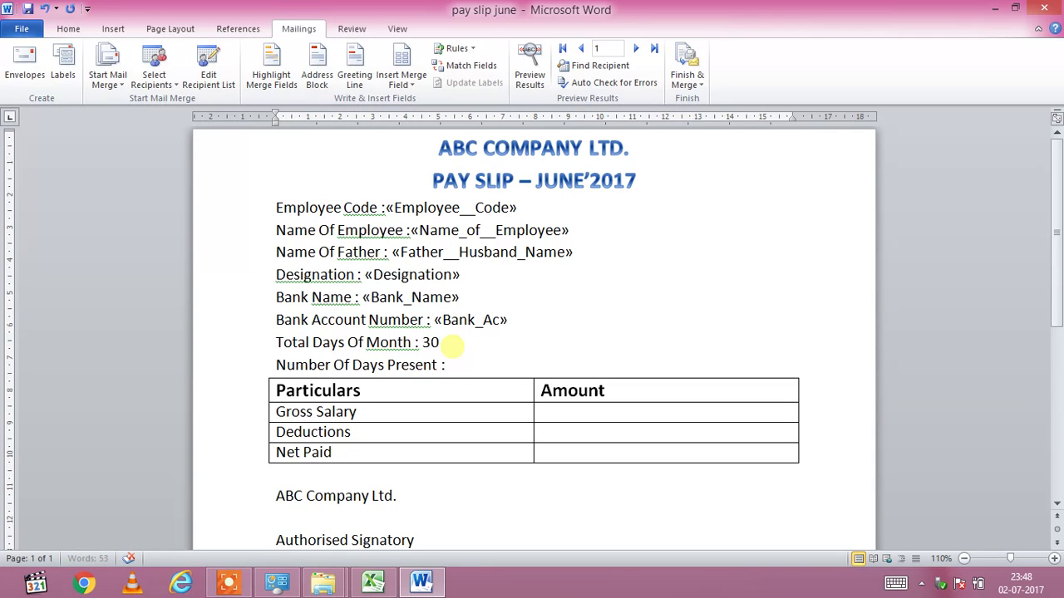
{"action": "left_click", "coordinate": [409, 85]}
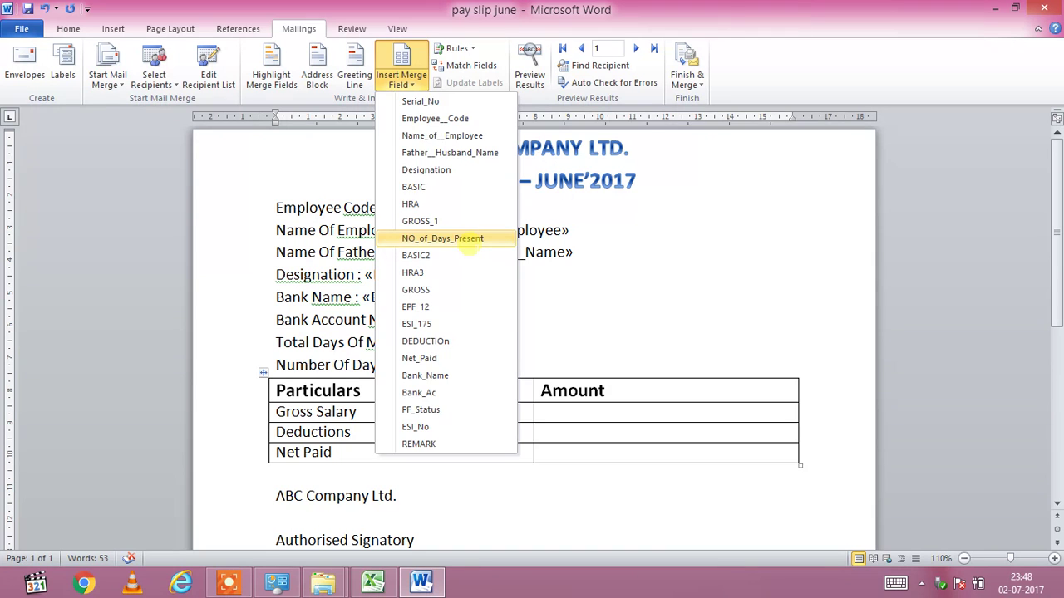
{"action": "left_click", "coordinate": [469, 241]}
{"action": "left_click", "coordinate": [554, 411]}
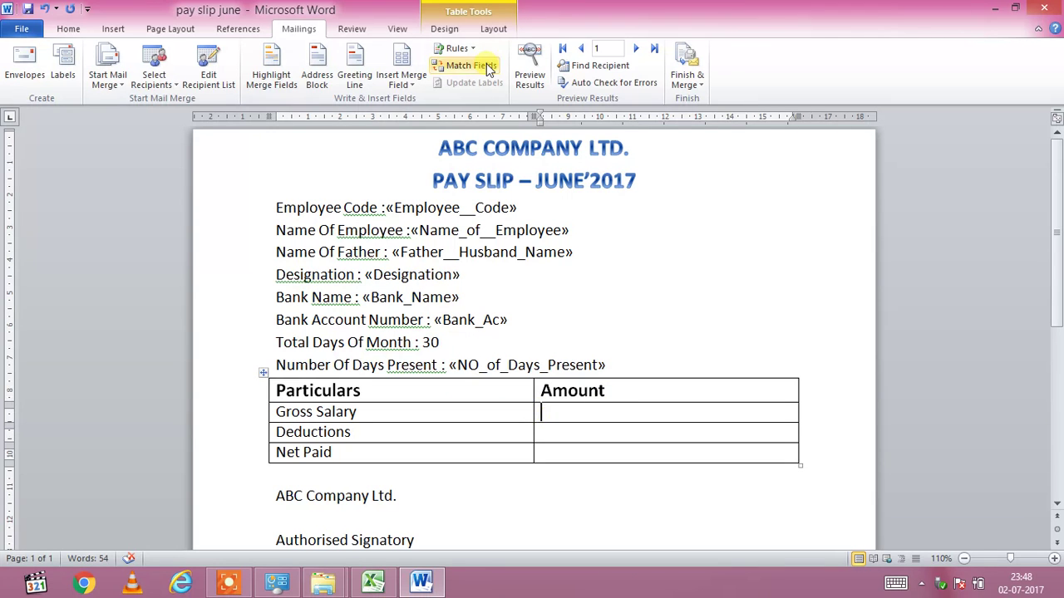
Insert «GROSS_1», «DEDUCTIOn» and «Net_Paid» into the Gross Salary, Deductions and Net Paid amount cells
{"action": "left_click", "coordinate": [402, 82]}
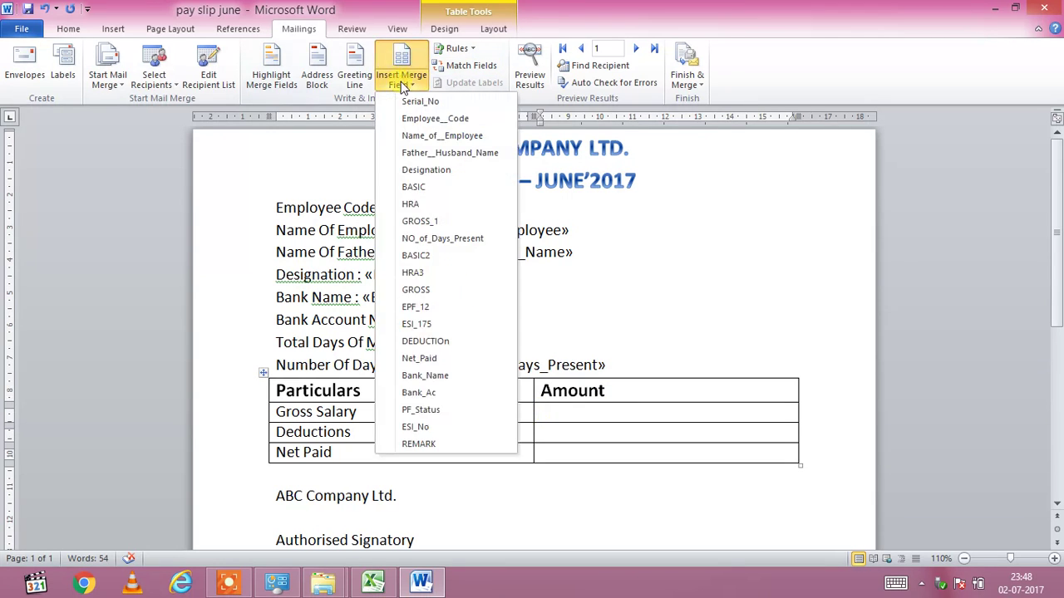
{"action": "left_click", "coordinate": [455, 223]}
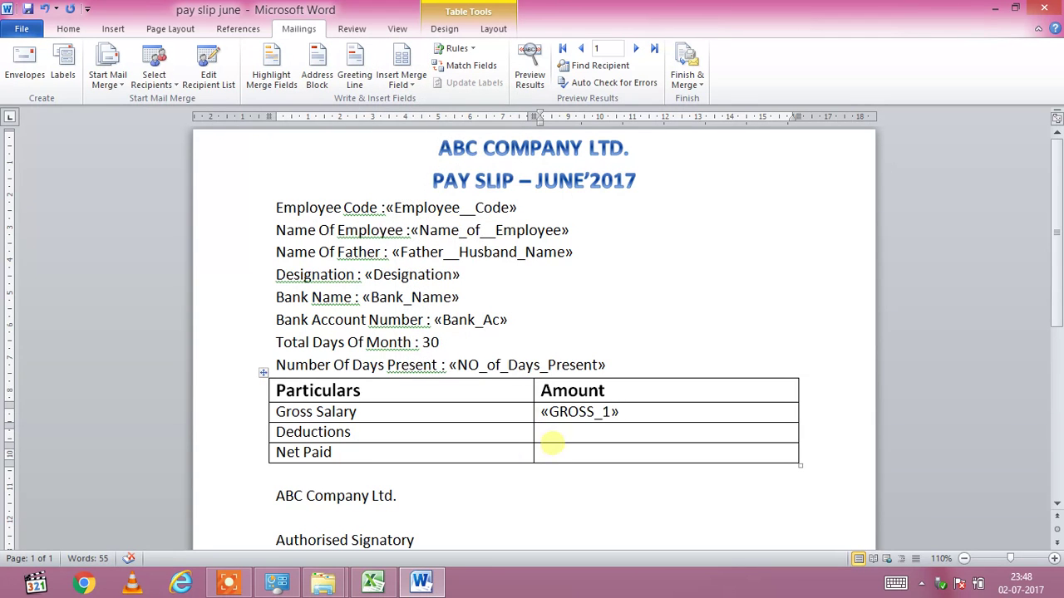
{"action": "left_click", "coordinate": [552, 432]}
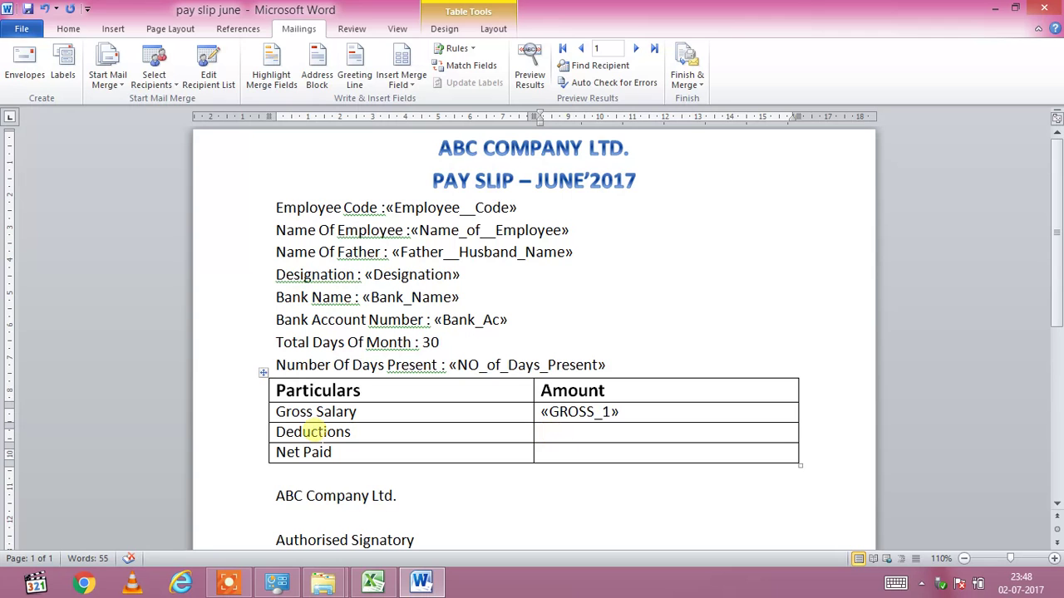
{"action": "left_click", "coordinate": [400, 86]}
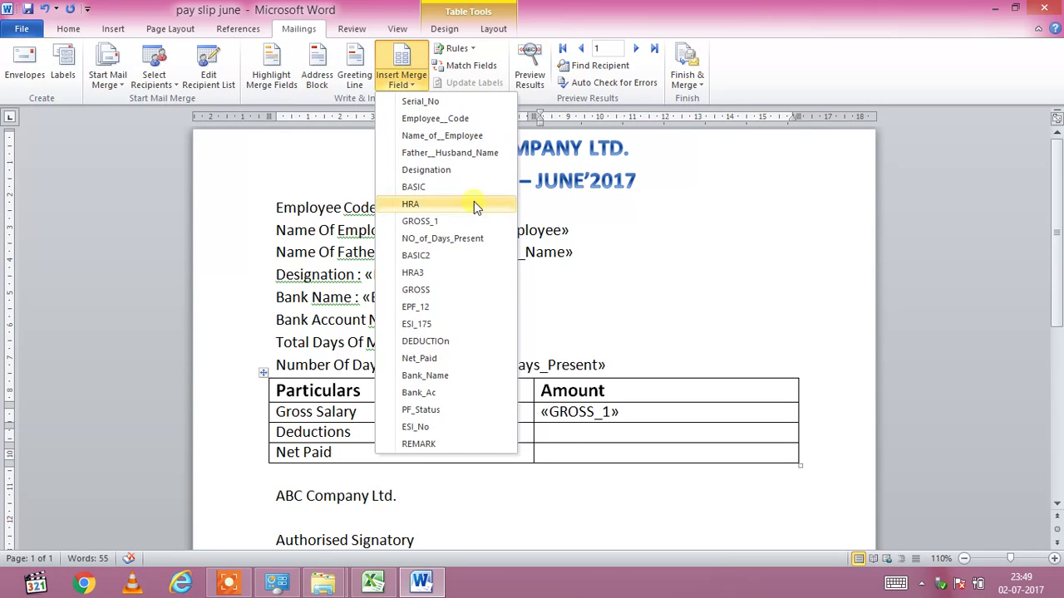
{"action": "left_click", "coordinate": [466, 345]}
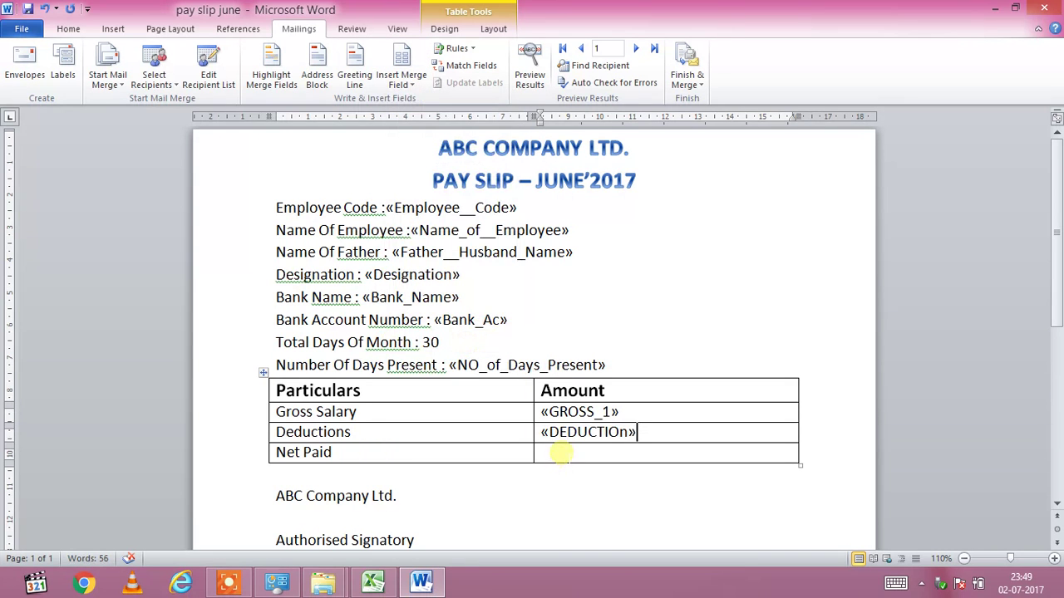
{"action": "left_click", "coordinate": [559, 453]}
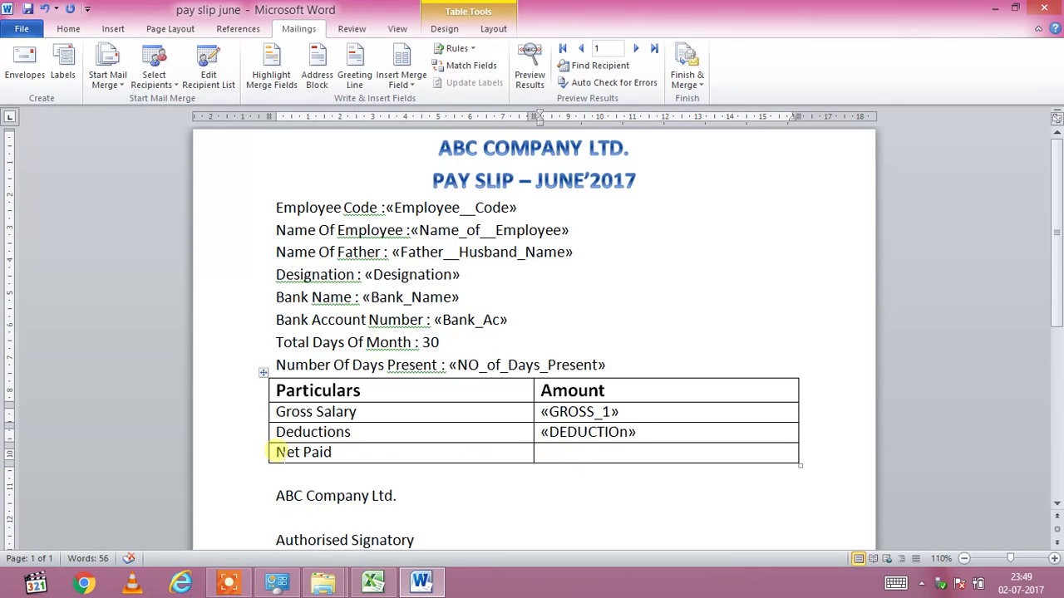
{"action": "left_click", "coordinate": [417, 84]}
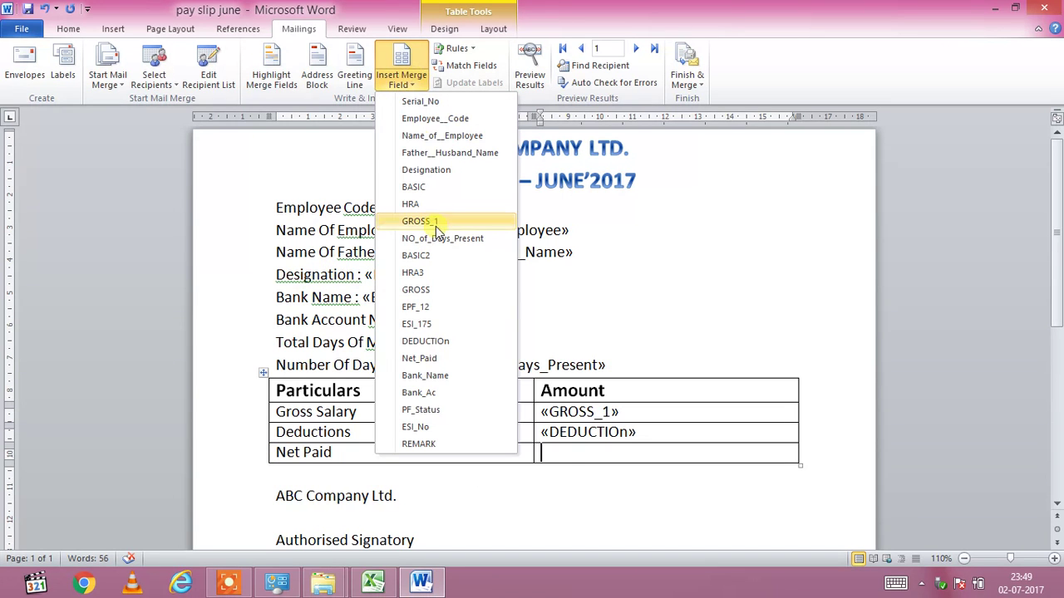
{"action": "left_click", "coordinate": [437, 358]}
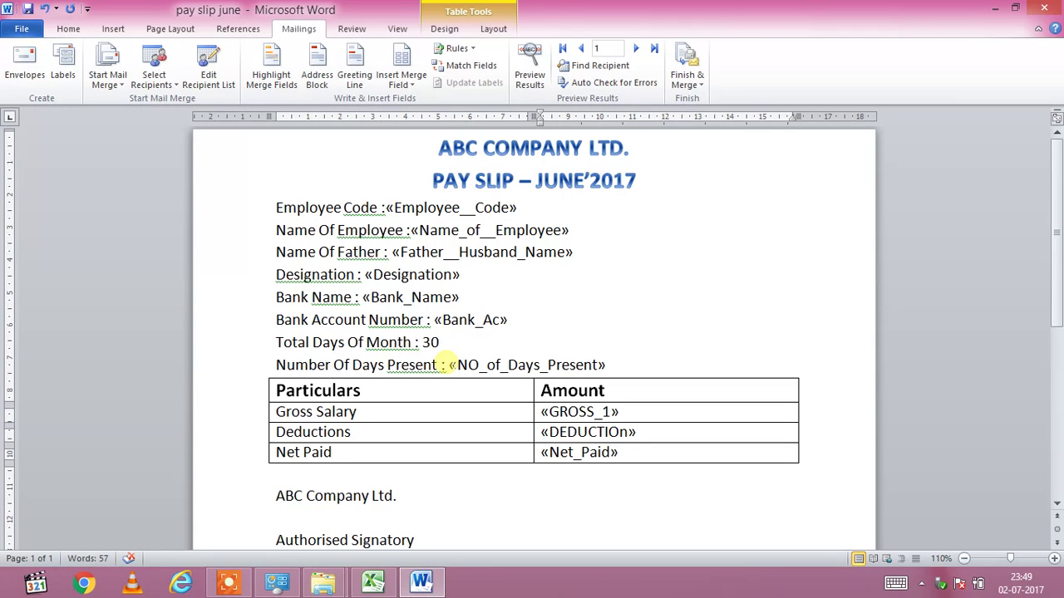
Finish the merge to individual documents with All records, producing the 100-page Letters2
{"action": "left_click", "coordinate": [702, 87]}
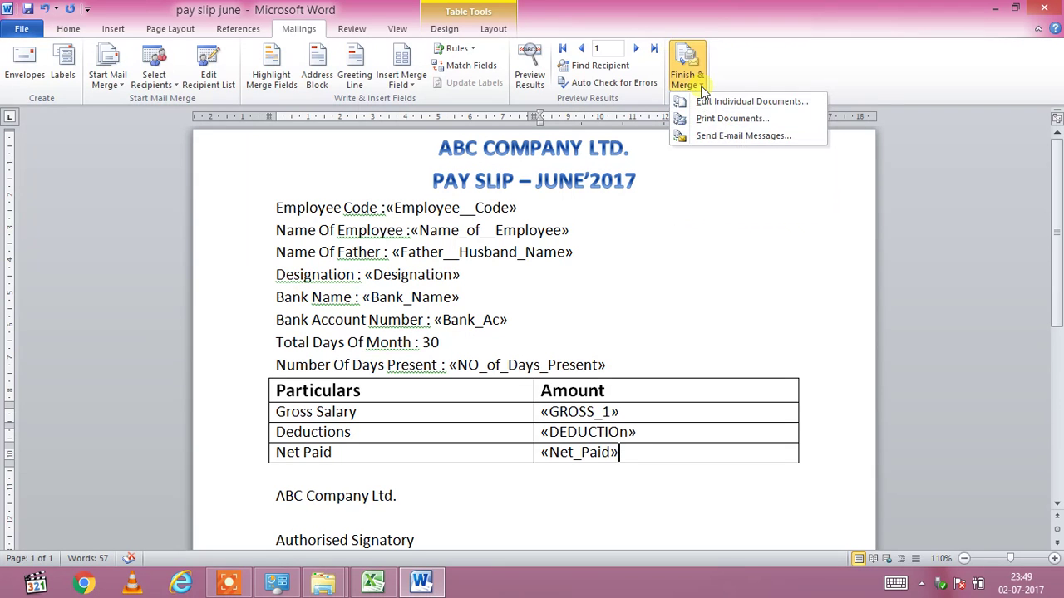
{"action": "left_click", "coordinate": [737, 108]}
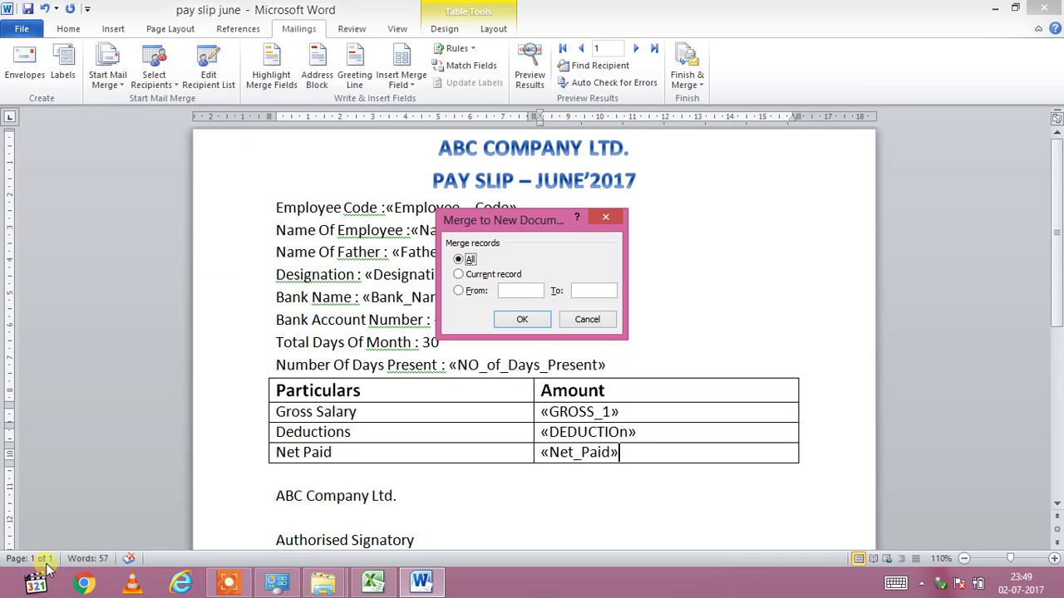
{"action": "left_click", "coordinate": [517, 321]}
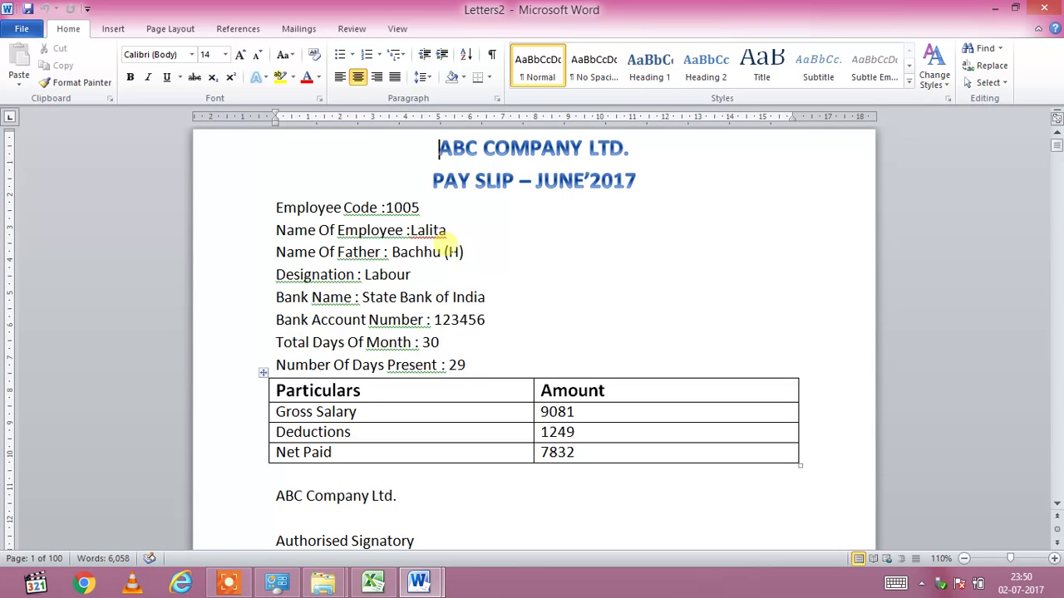
{"action": "left_click", "coordinate": [446, 208]}
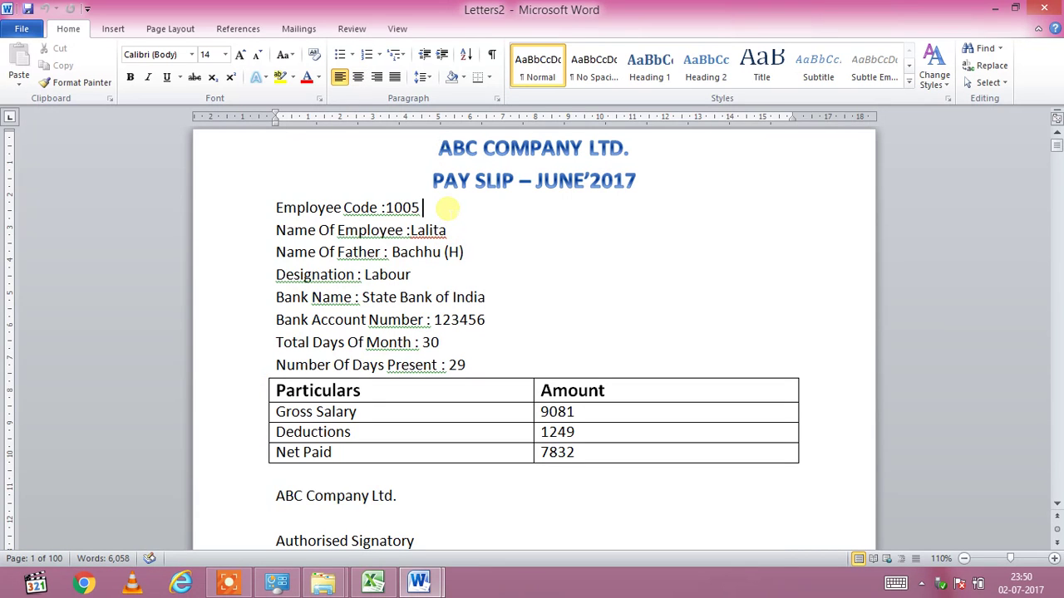
{"action": "left_click", "coordinate": [477, 235]}
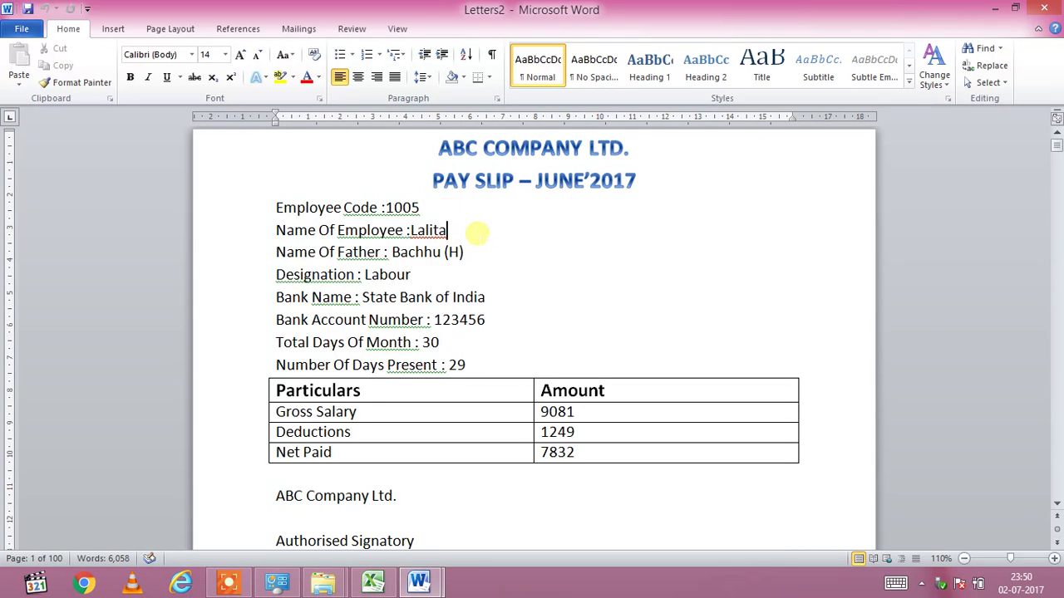
{"action": "key", "text": "Down"}
{"action": "key", "text": "Down"}
{"action": "key", "text": "Down"}
{"action": "key", "text": "Down"}
{"action": "key", "text": "Down"}
{"action": "key", "text": "Down"}
{"action": "key", "text": "Down"}
{"action": "key", "text": "Down"}
{"action": "key", "text": "Down"}
{"action": "key", "text": "Down"}
{"action": "key", "text": "Down"}
{"action": "key", "text": "Down"}
{"action": "key", "text": "Down"}
{"action": "key", "text": "Down"}
{"action": "key", "text": "Down"}
{"action": "key", "text": "Down"}
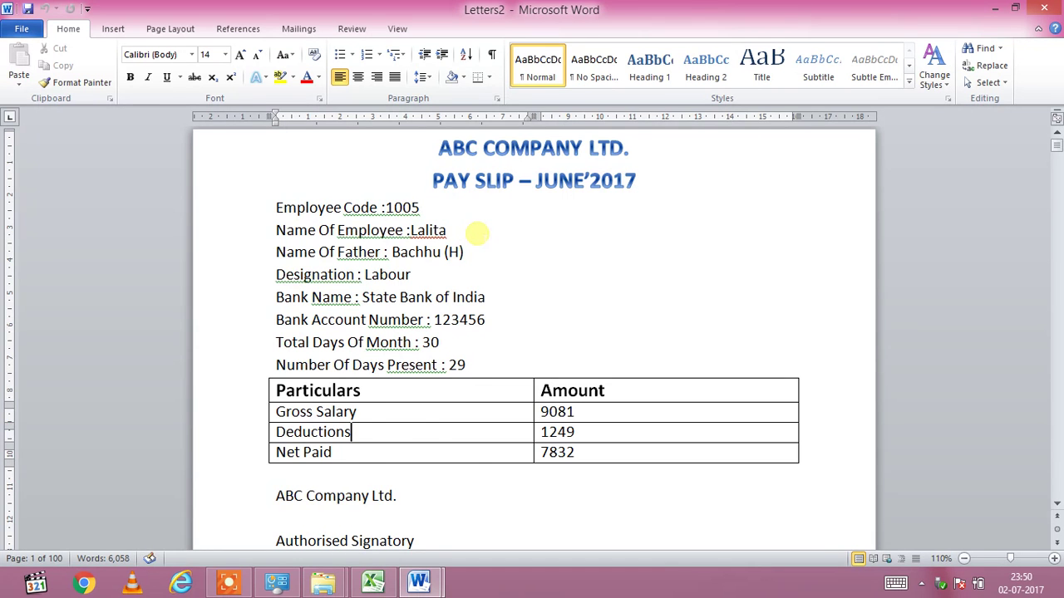
{"action": "key", "text": "Down"}
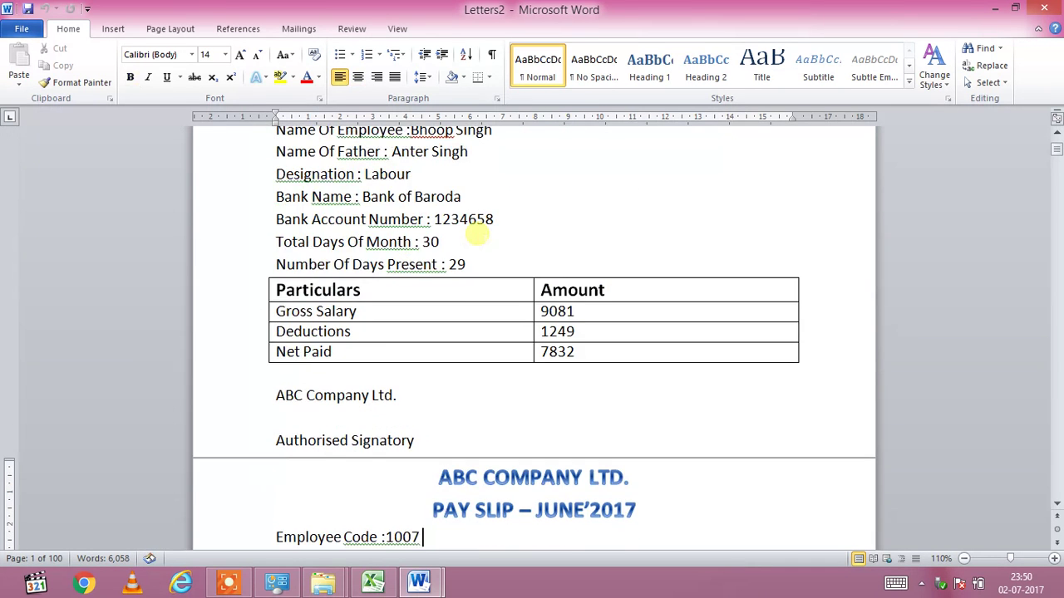
{"action": "key", "text": "Down"}
{"action": "key", "text": "Down"}
{"action": "key", "text": "Down"}
{"action": "key", "text": "Down"}
{"action": "key", "text": "Down"}
{"action": "key", "text": "Down"}
{"action": "key", "text": "Down"}
{"action": "key", "text": "Down"}
{"action": "key", "text": "Down"}
{"action": "key", "text": "Down"}
{"action": "key", "text": "Down"}
{"action": "key", "text": "Down"}
{"action": "key", "text": "Down"}
{"action": "key", "text": "Down"}
{"action": "key", "text": "Down"}
{"action": "key", "text": "Down"}
{"action": "key", "text": "Down"}
{"action": "key", "text": "Down"}
{"action": "key", "text": "Down"}
{"action": "key", "text": "Down"}
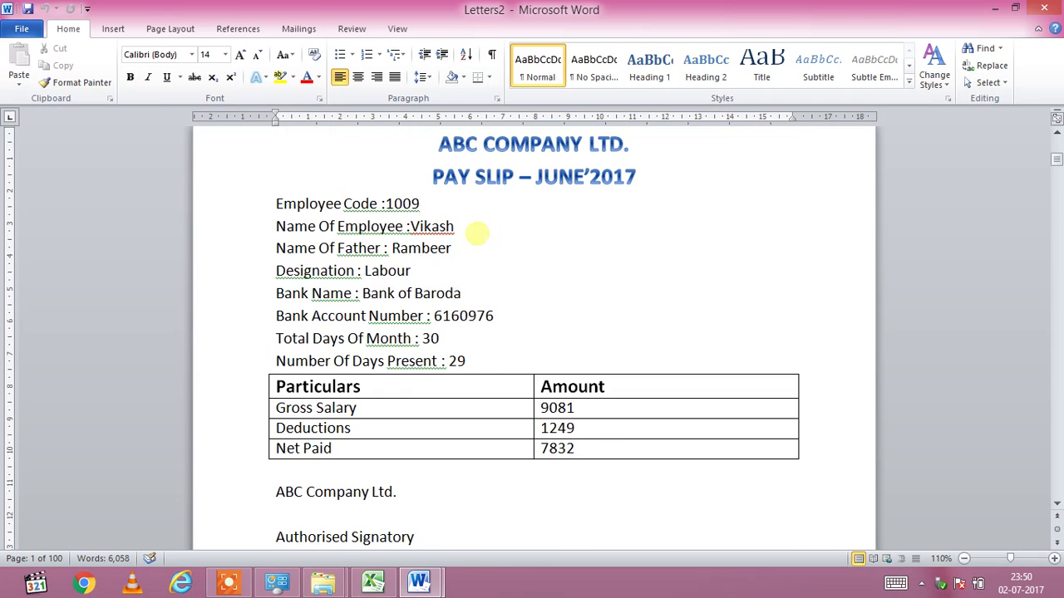
{"action": "key", "text": "Down"}
{"action": "key", "text": "Down"}
{"action": "key", "text": "Down"}
{"action": "key", "text": "Down"}
{"action": "key", "text": "Down"}
{"action": "key", "text": "Down"}
{"action": "key", "text": "Down"}
{"action": "key", "text": "Down"}
{"action": "key", "text": "Down"}
{"action": "key", "text": "Down"}
{"action": "key", "text": "Down"}
{"action": "key", "text": "Down"}
{"action": "key", "text": "Down"}
{"action": "key", "text": "Down"}
{"action": "key", "text": "Down"}
{"action": "key", "text": "Down"}
{"action": "key", "text": "Down"}
{"action": "key", "text": "Down"}
{"action": "key", "text": "Down"}
{"action": "key", "text": "Down"}
{"action": "key", "text": "Down"}
{"action": "key", "text": "Down"}
{"action": "key", "text": "Down"}
{"action": "key", "text": "Down"}
{"action": "key", "text": "Down"}
{"action": "key", "text": "Down"}
{"action": "key", "text": "Down"}
{"action": "key", "text": "Down"}
{"action": "key", "text": "Down"}
{"action": "key", "text": "Down"}
{"action": "key", "text": "Down"}
{"action": "key", "text": "Down"}
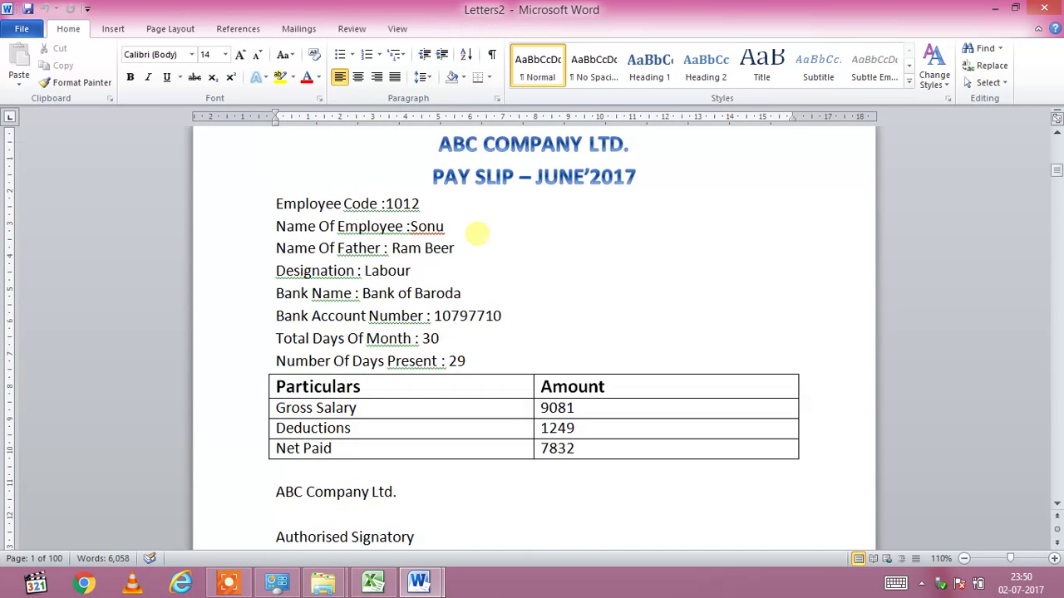
{"action": "key", "text": "Down"}
{"action": "key", "text": "Down"}
{"action": "key", "text": "Down"}
{"action": "key", "text": "Down"}
{"action": "key", "text": "Down"}
{"action": "key", "text": "Down"}
{"action": "key", "text": "Down"}
{"action": "key", "text": "Down"}
{"action": "key", "text": "Down"}
{"action": "key", "text": "Down"}
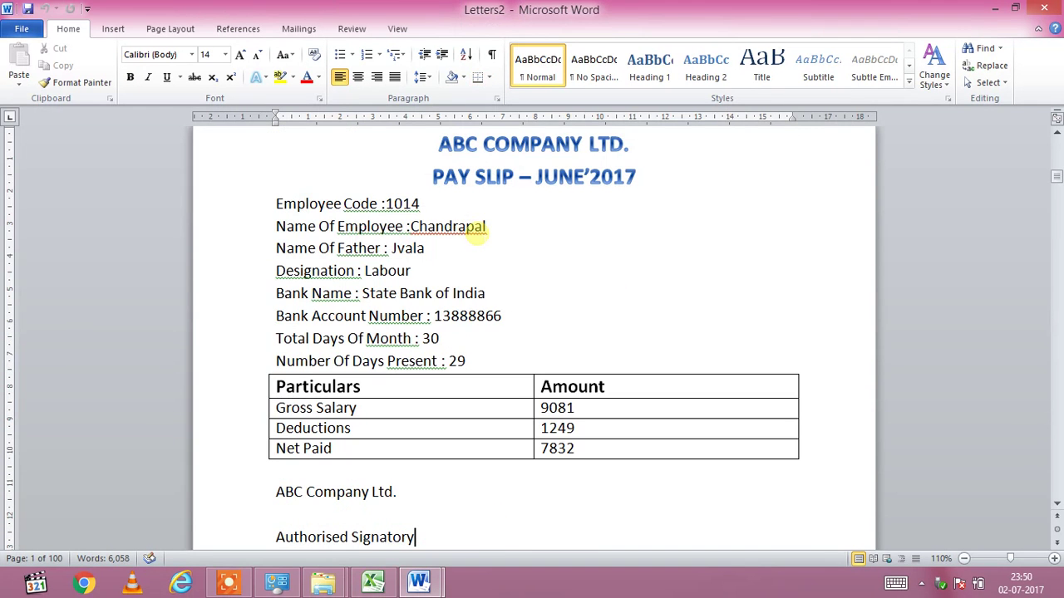